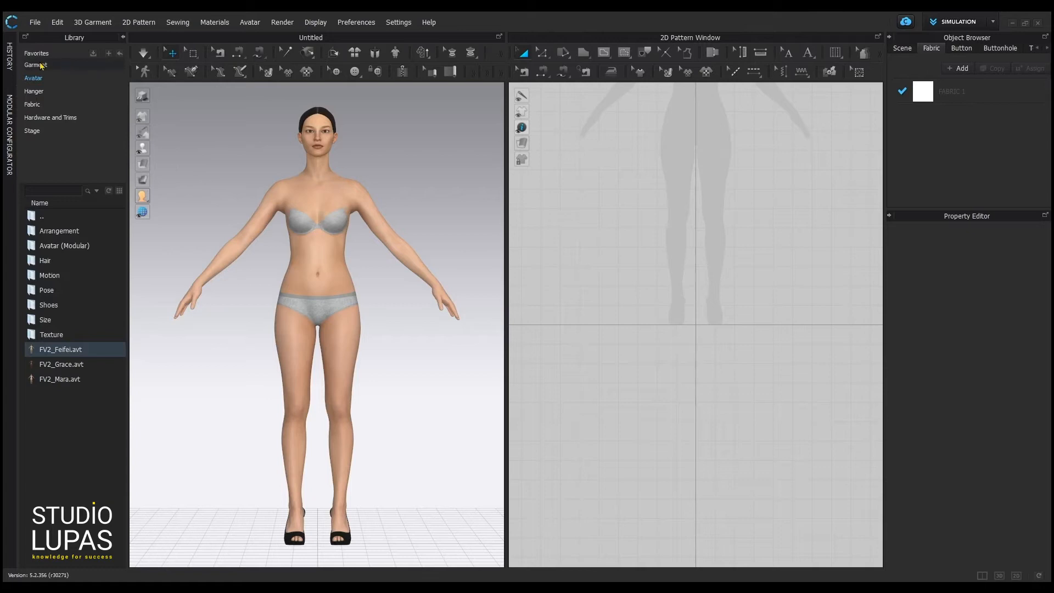
Drag Female_T-shirt.zpac from the Garment library onto the avatar, then simulate briefly to drape it.
{"action": "left_click", "coordinate": [41, 66]}
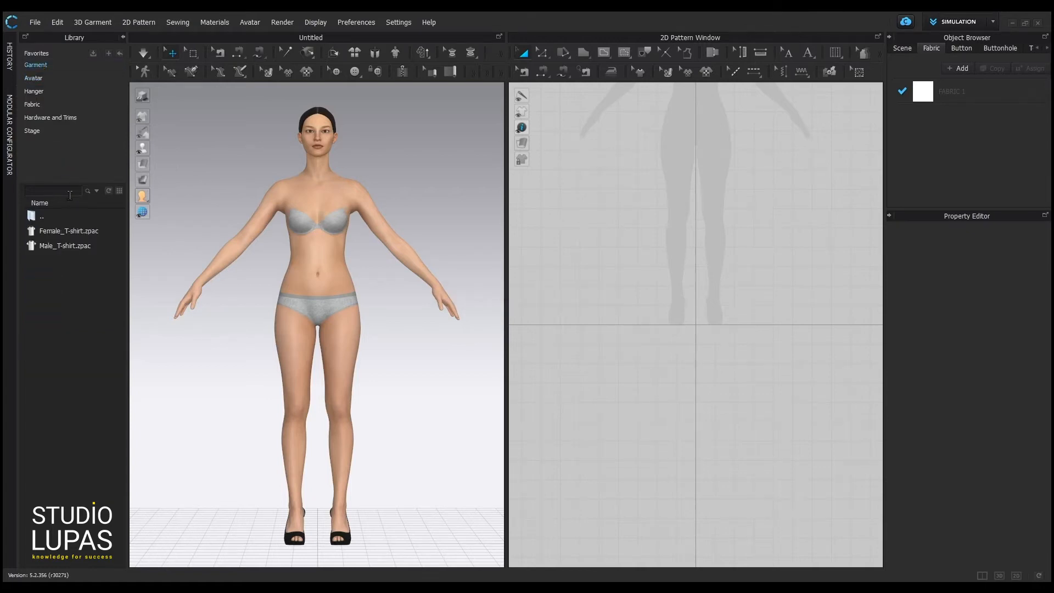
{"action": "mouse_move", "coordinate": [62, 234]}
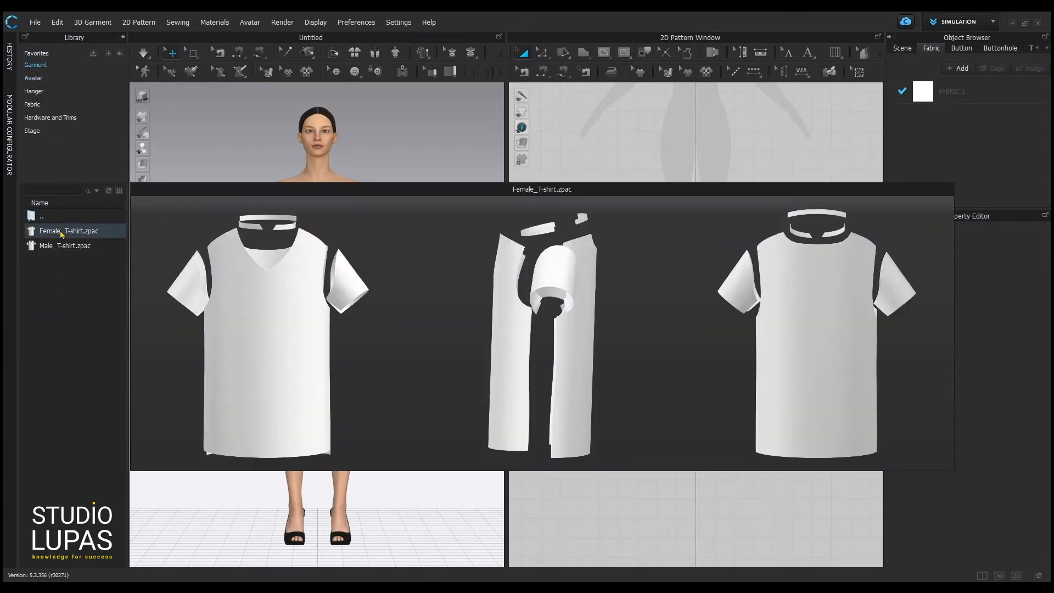
{"action": "left_click_drag", "start_coordinate": [62, 234], "coordinate": [436, 294]}
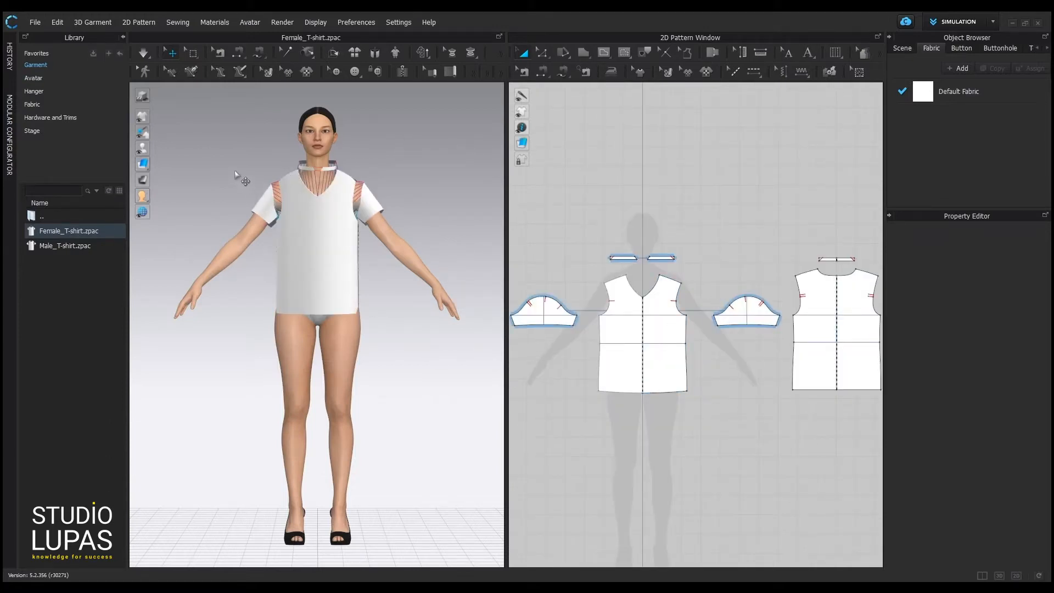
{"action": "left_click", "coordinate": [143, 53]}
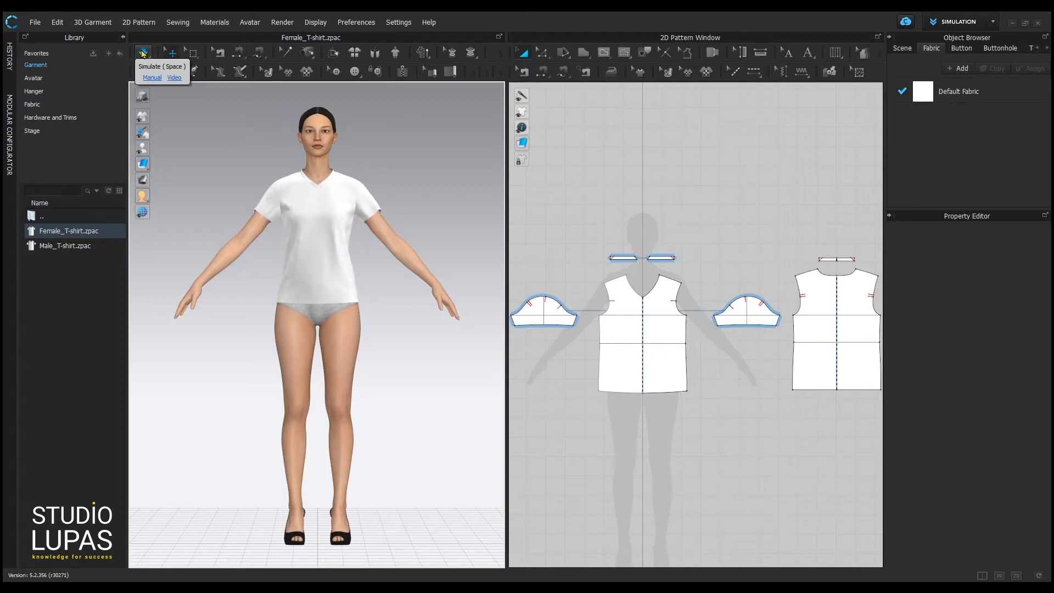
{"action": "left_click", "coordinate": [143, 53]}
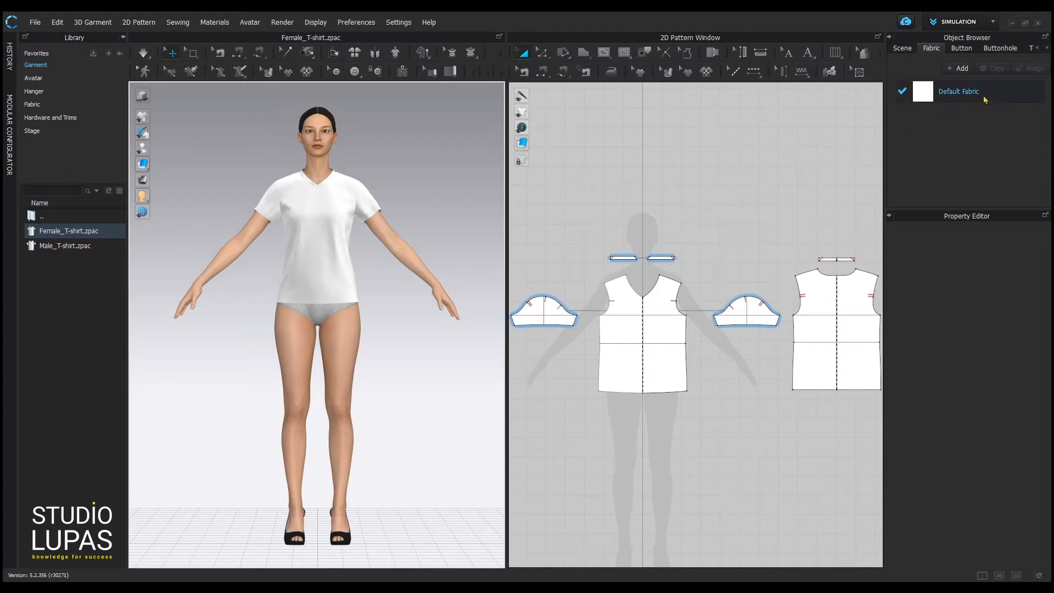
Select Default Fabric in the Object Browser and open its Color swatch.
{"action": "left_click", "coordinate": [952, 96]}
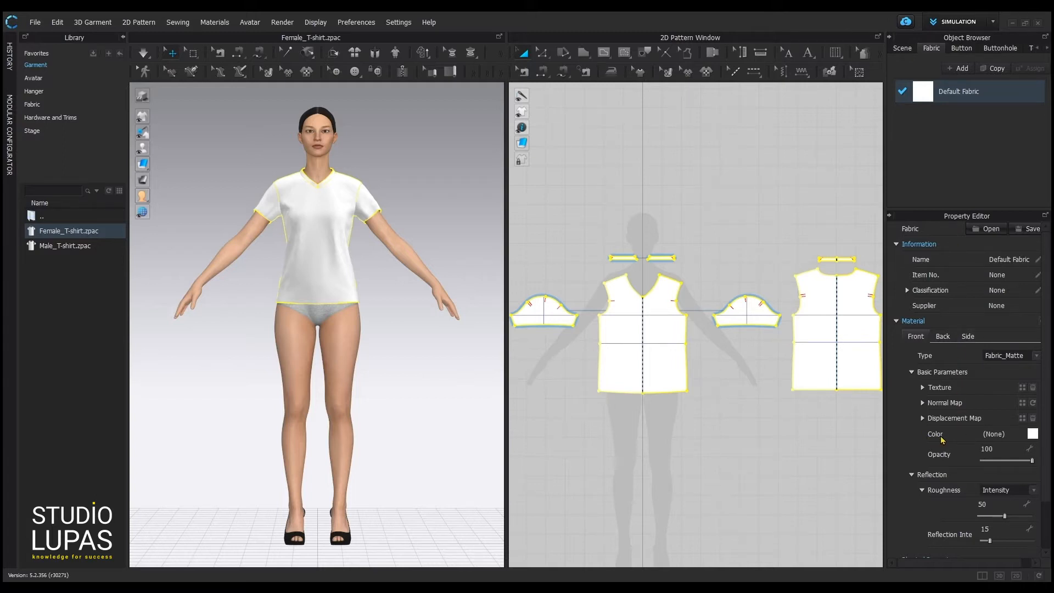
{"action": "left_click", "coordinate": [1032, 434]}
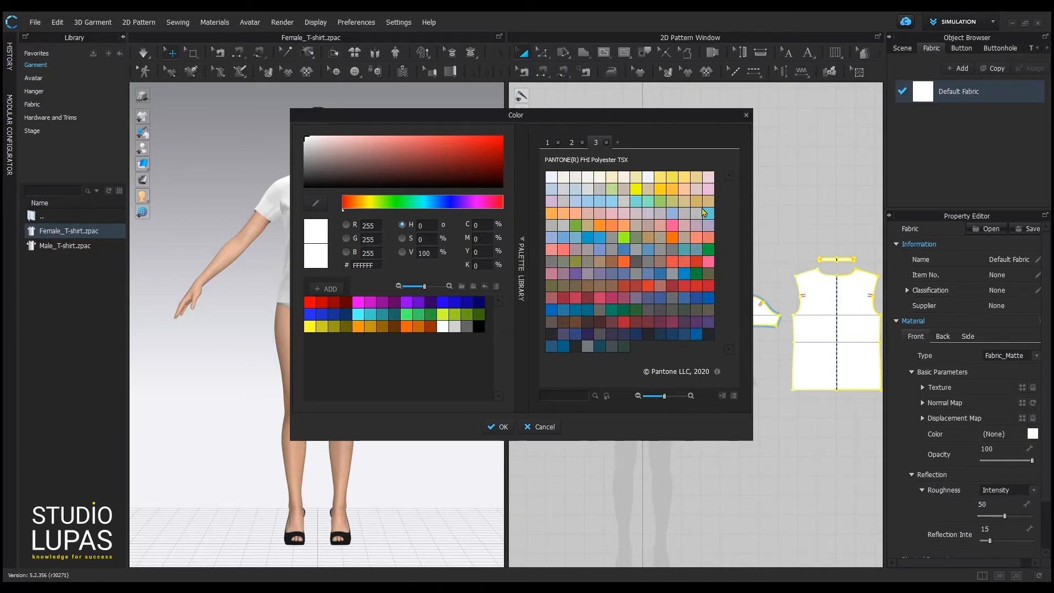
Collapse and re-expand the palette library, move the Color window, and try pink, deep red and green shades.
{"action": "left_click", "coordinate": [522, 262]}
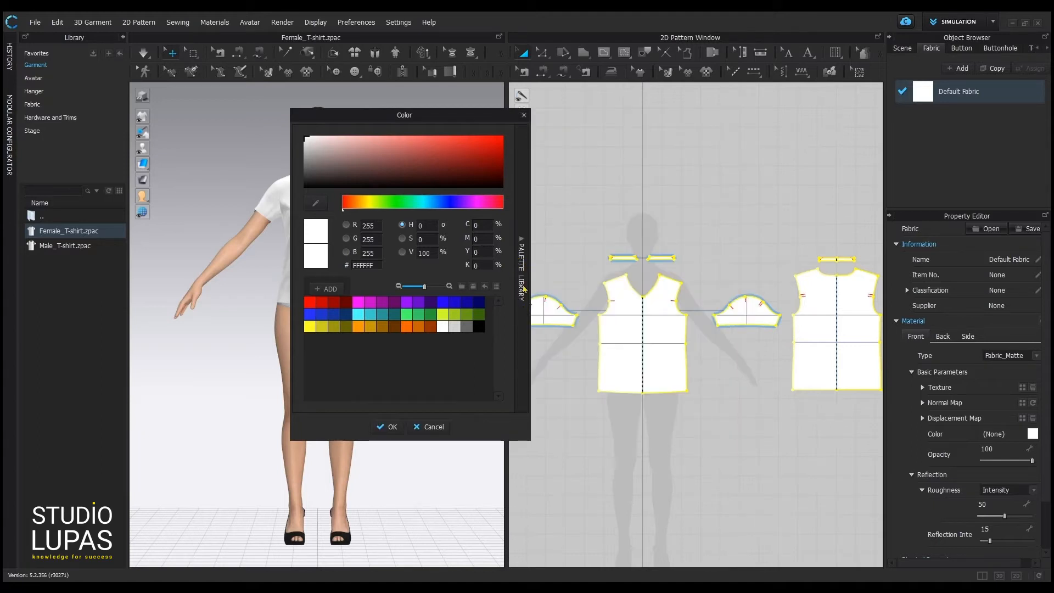
{"action": "left_click", "coordinate": [522, 258]}
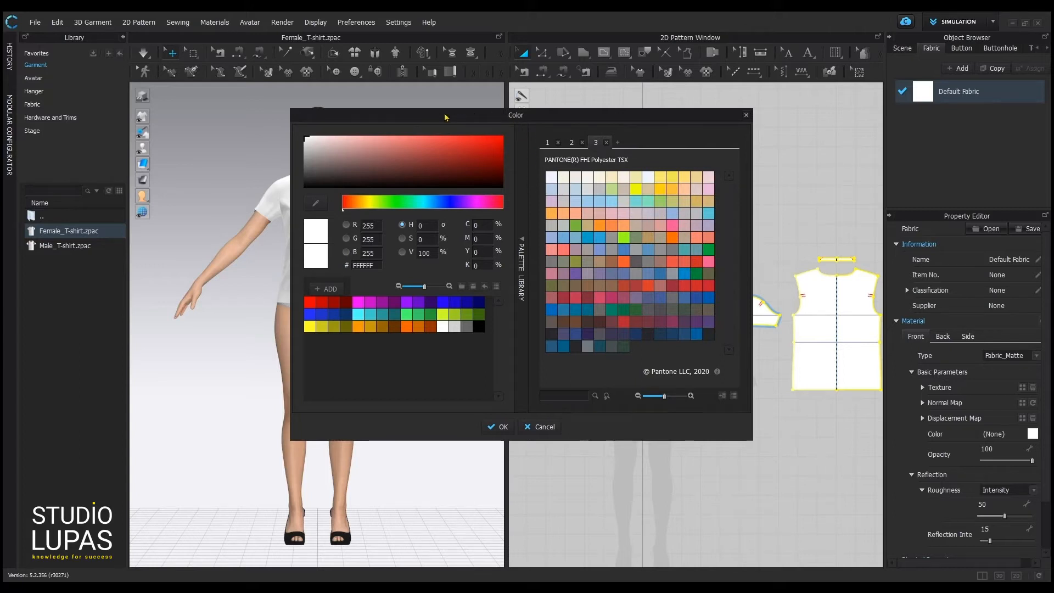
{"action": "left_click_drag", "start_coordinate": [445, 114], "coordinate": [601, 125]}
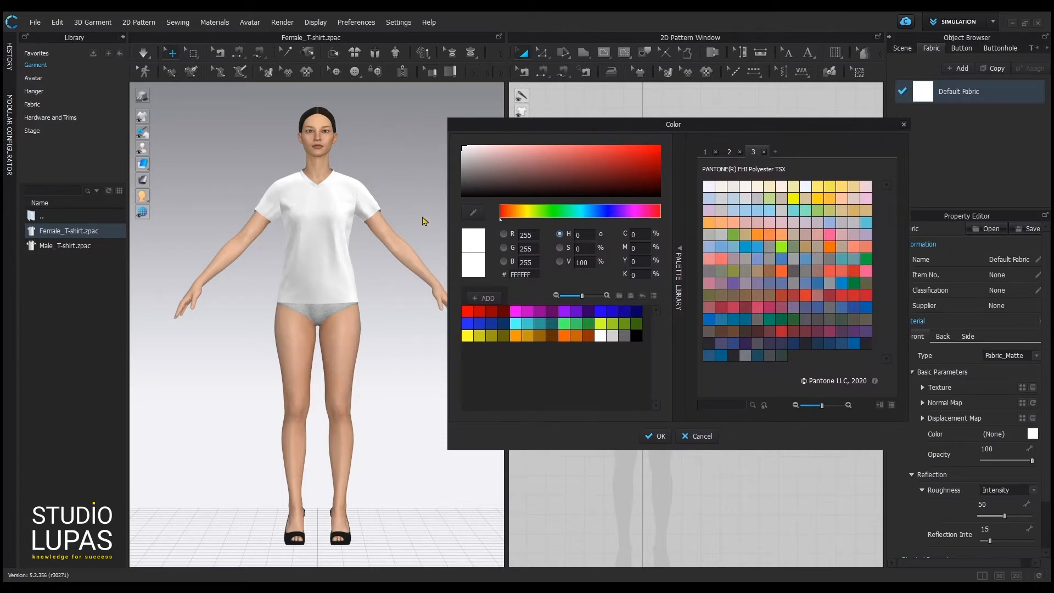
{"action": "left_click", "coordinate": [527, 161]}
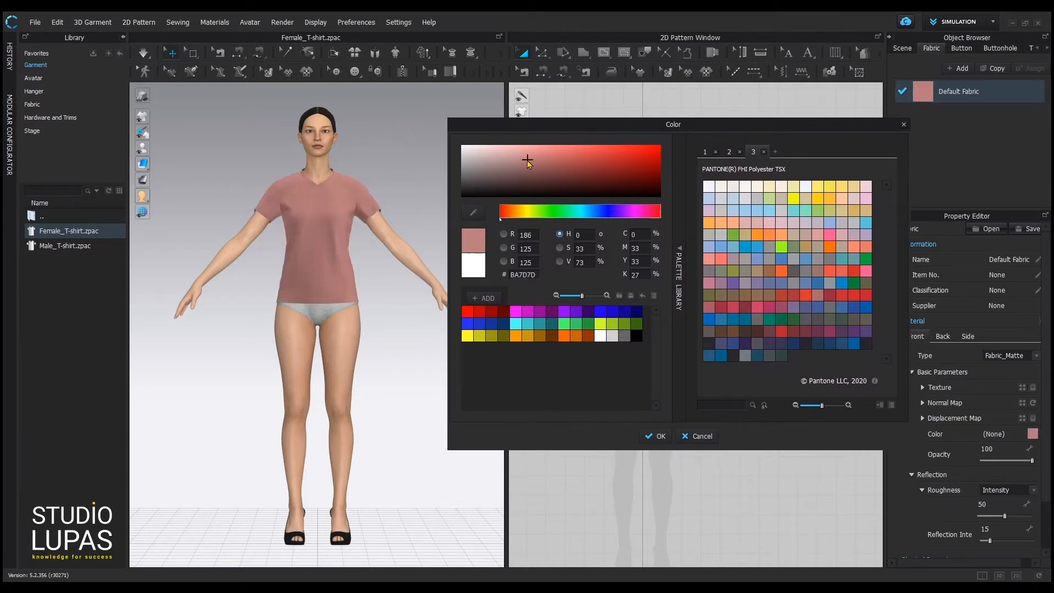
{"action": "mouse_move", "coordinate": [624, 162]}
{"action": "left_mouse_down"}
{"action": "mouse_move", "coordinate": [637, 168]}
{"action": "mouse_move", "coordinate": [612, 182]}
{"action": "mouse_move", "coordinate": [590, 175]}
{"action": "mouse_move", "coordinate": [624, 163]}
{"action": "left_mouse_up"}
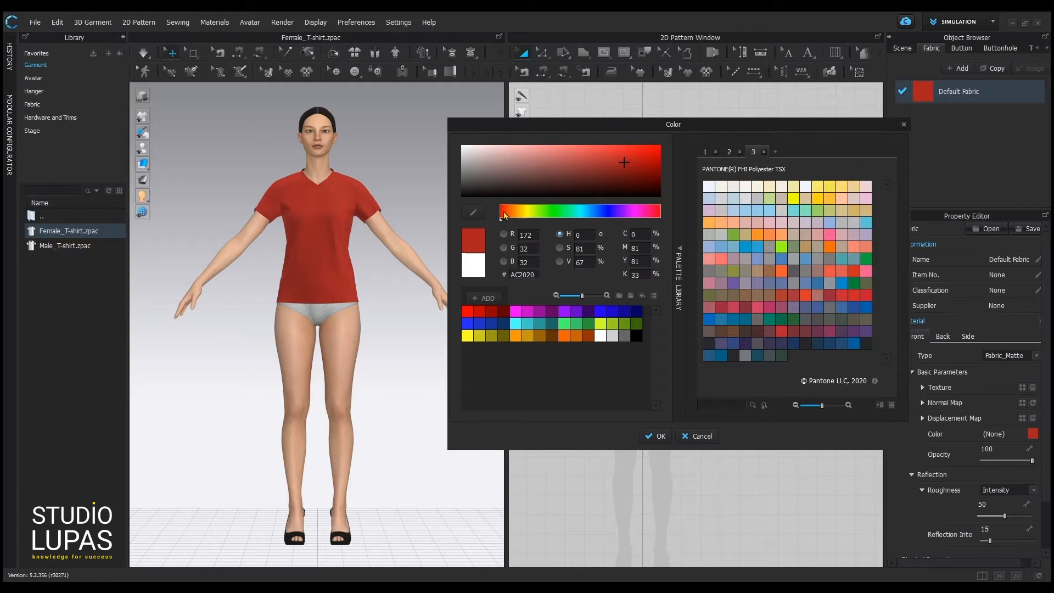
{"action": "left_click_drag", "start_coordinate": [505, 214], "coordinate": [586, 214]}
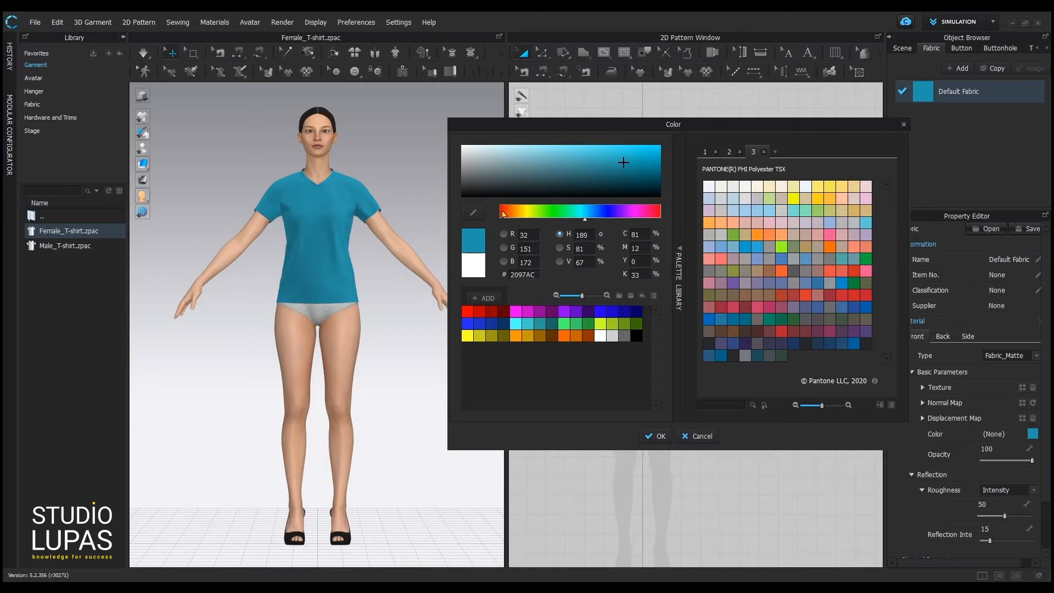
Sample the T-shirt colour with the eyedropper, then try Cyan 1 and Yellow 2 before settling on Blue 2.
{"action": "left_click", "coordinate": [474, 214]}
{"action": "left_click", "coordinate": [345, 190]}
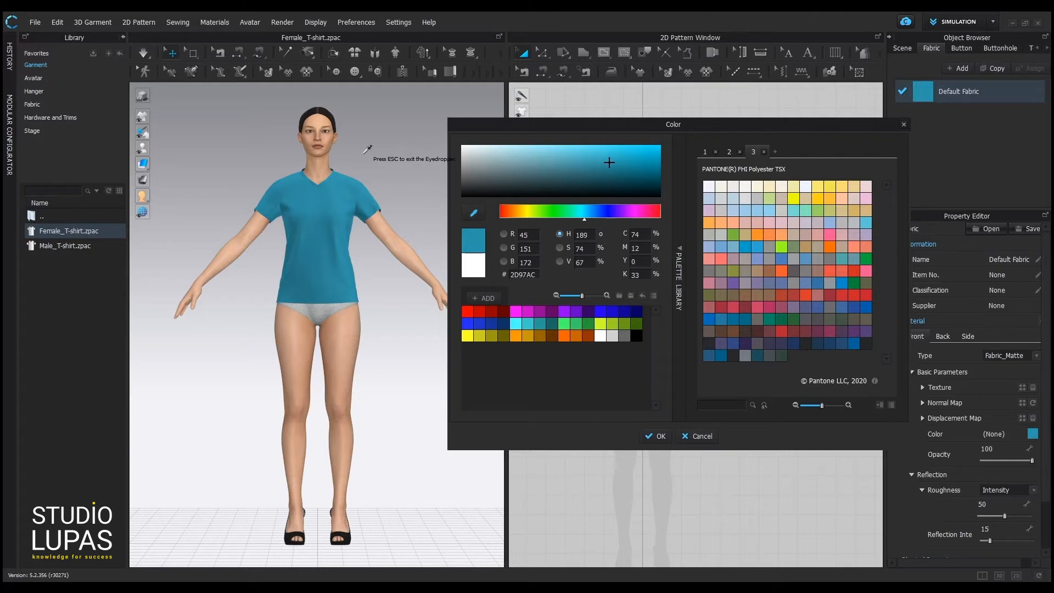
{"action": "key", "text": "Escape"}
{"action": "left_click", "coordinate": [516, 325]}
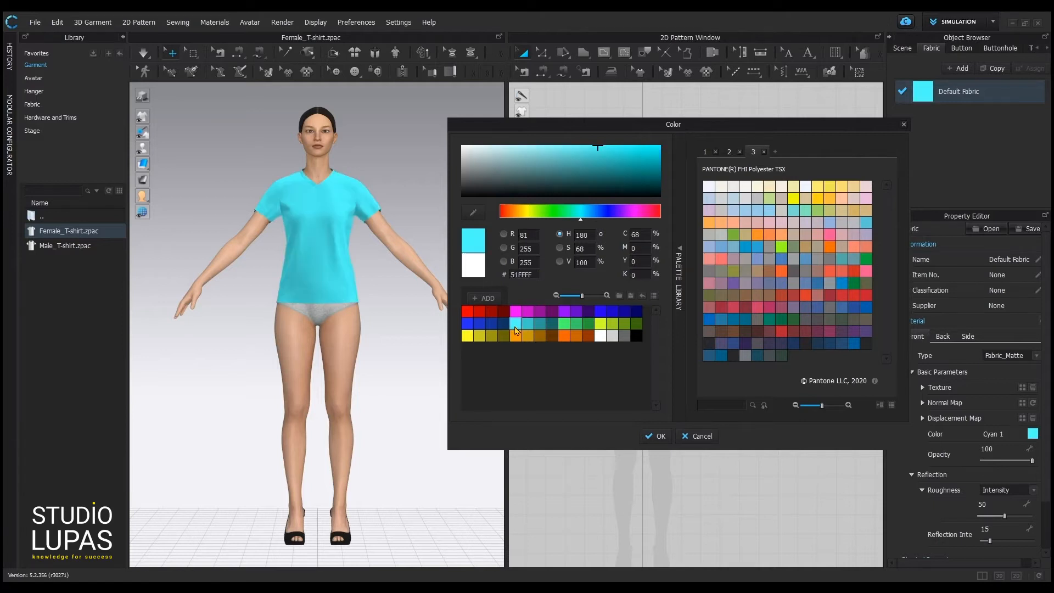
{"action": "left_click", "coordinate": [478, 336]}
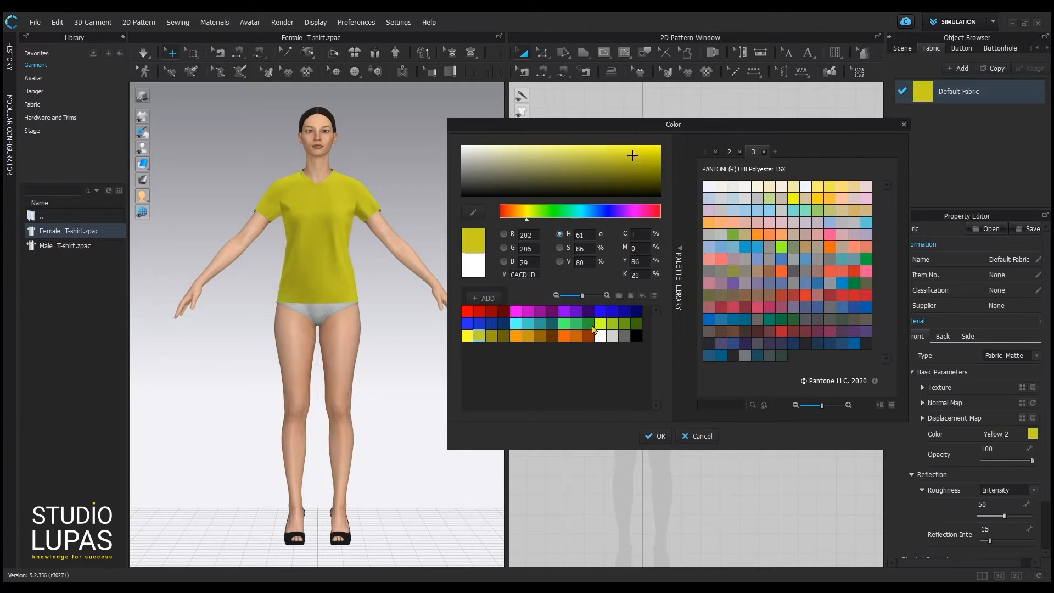
{"action": "left_click", "coordinate": [611, 313]}
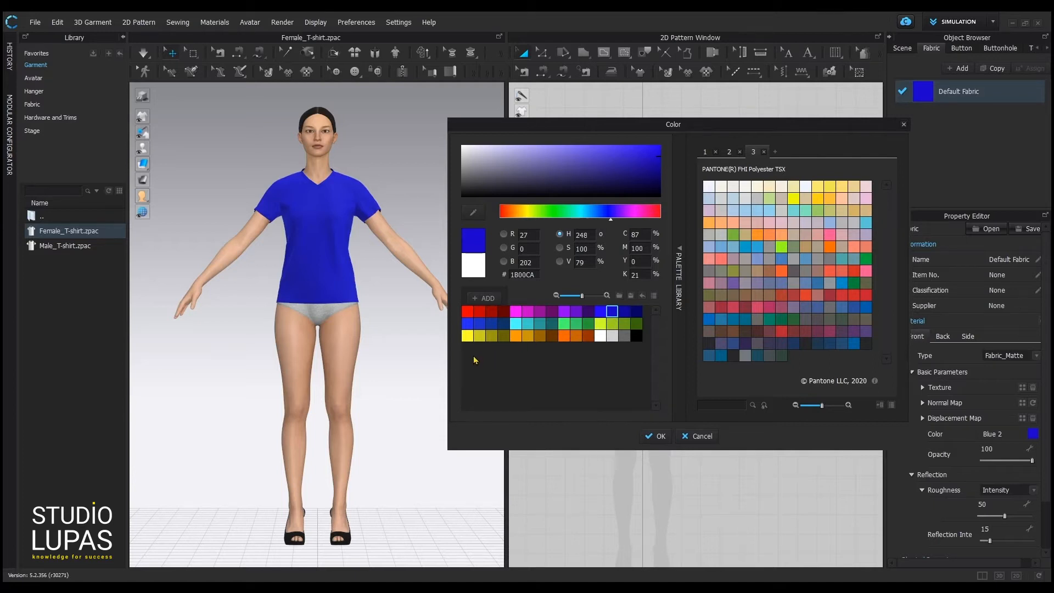
Reset the custom palette and add blue, cyan-blue, yellow and light yellow swatches.
{"action": "left_click", "coordinate": [642, 297]}
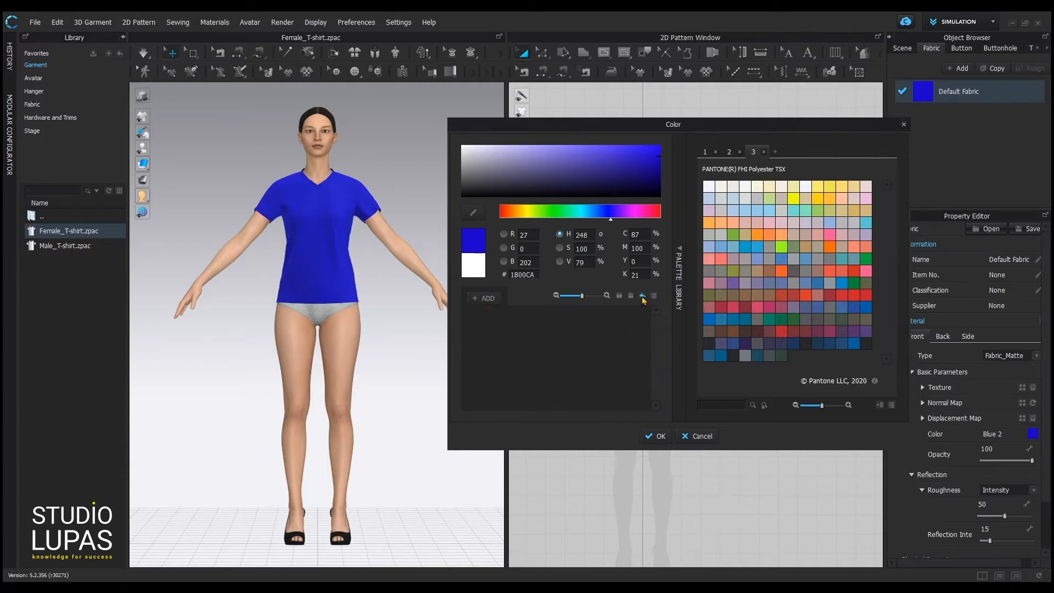
{"action": "left_click", "coordinate": [484, 298]}
{"action": "left_click", "coordinate": [586, 214]}
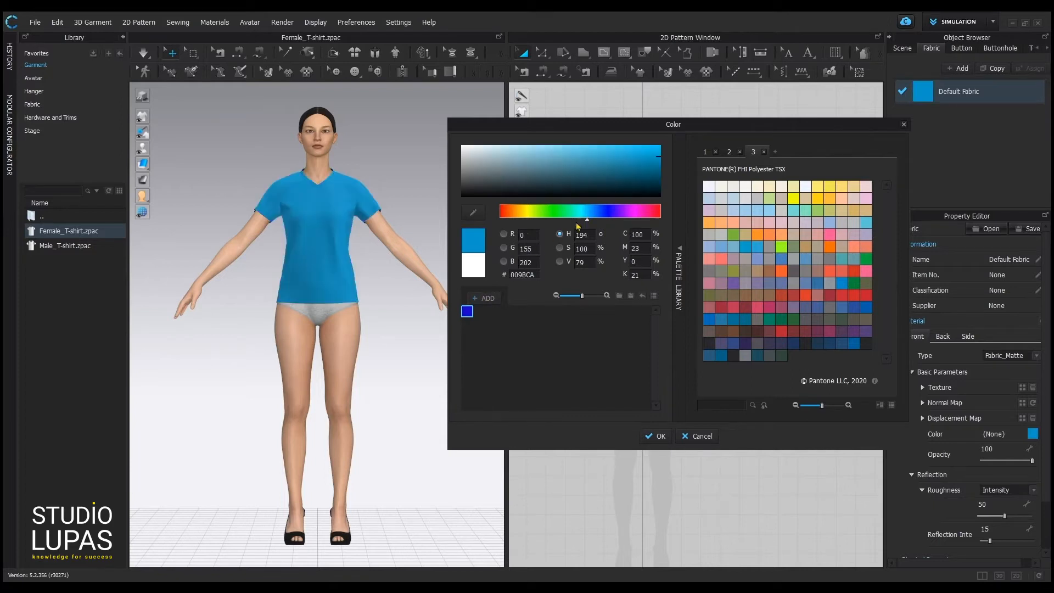
{"action": "left_click", "coordinate": [485, 298]}
{"action": "left_click", "coordinate": [525, 214]}
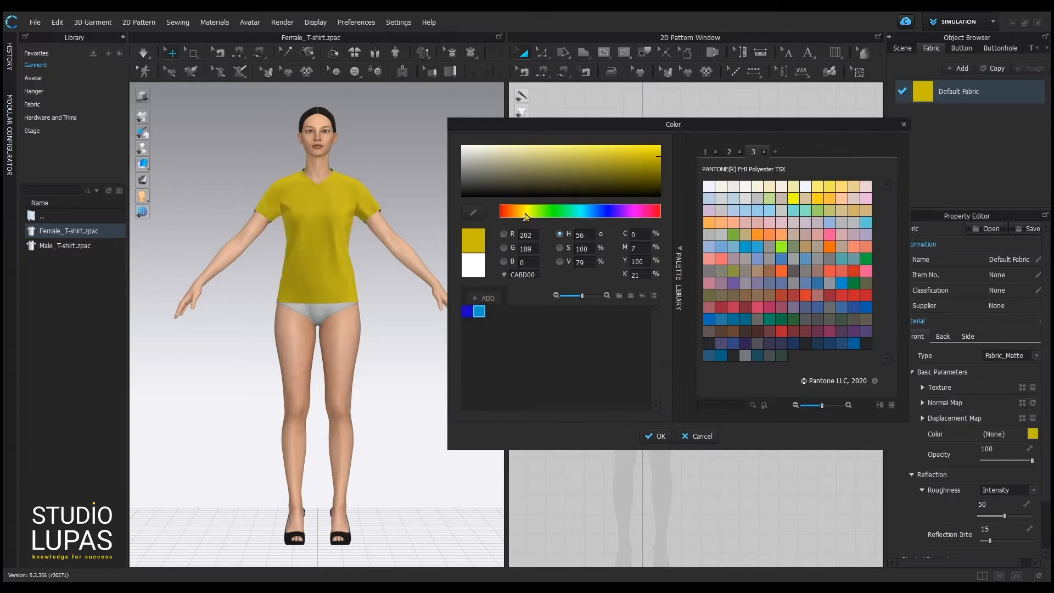
{"action": "left_click", "coordinate": [485, 298]}
{"action": "left_click", "coordinate": [589, 152]}
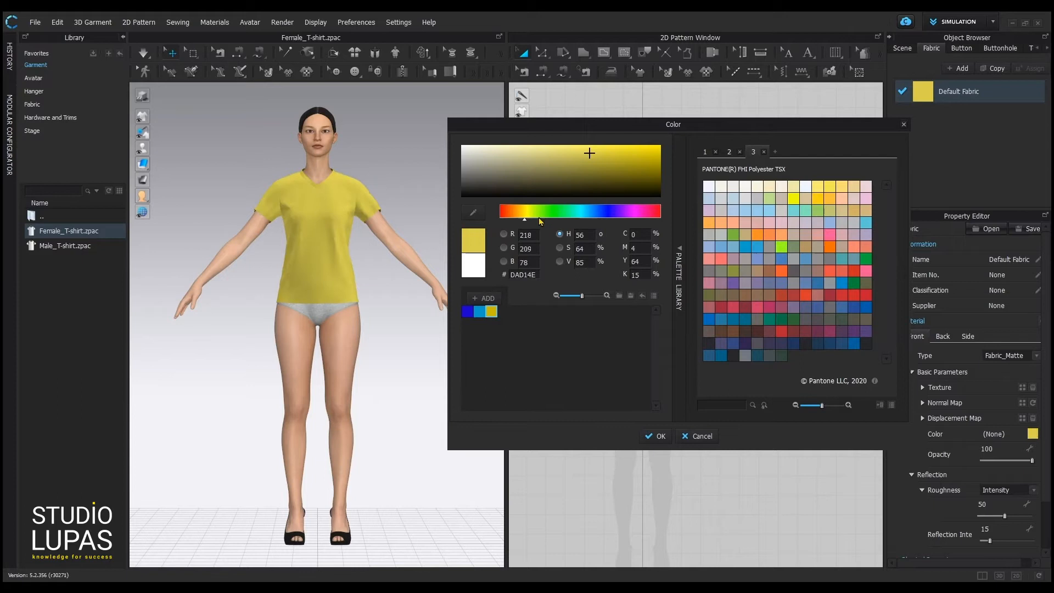
{"action": "left_click", "coordinate": [485, 298]}
Add dark grey and light grey swatches, then choose Save as Palette.
{"action": "left_click", "coordinate": [463, 178]}
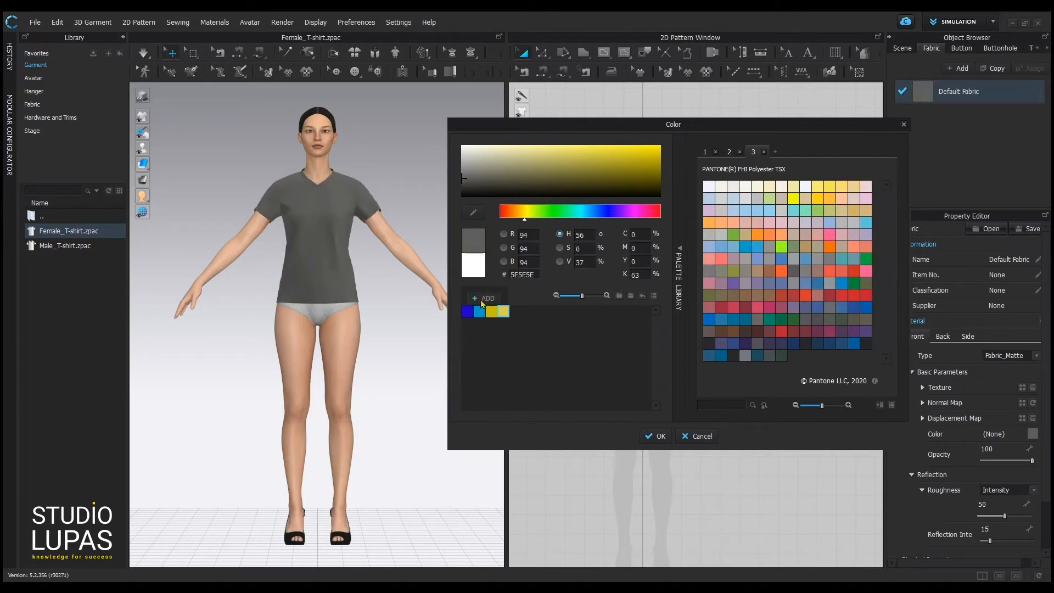
{"action": "left_click", "coordinate": [485, 298]}
{"action": "left_click", "coordinate": [463, 159]}
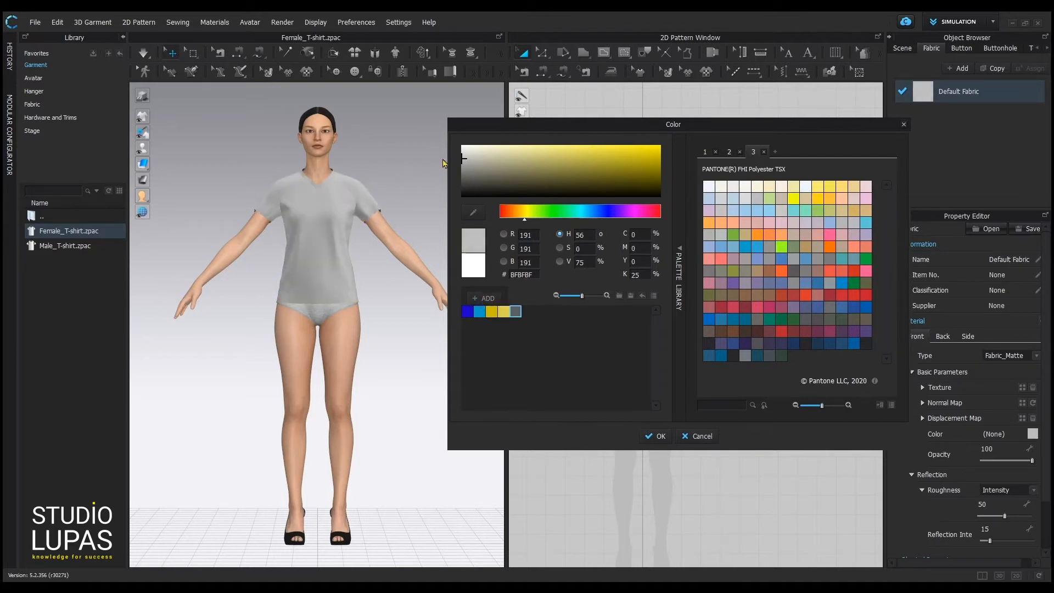
{"action": "left_click", "coordinate": [485, 298]}
{"action": "left_click", "coordinate": [631, 297]}
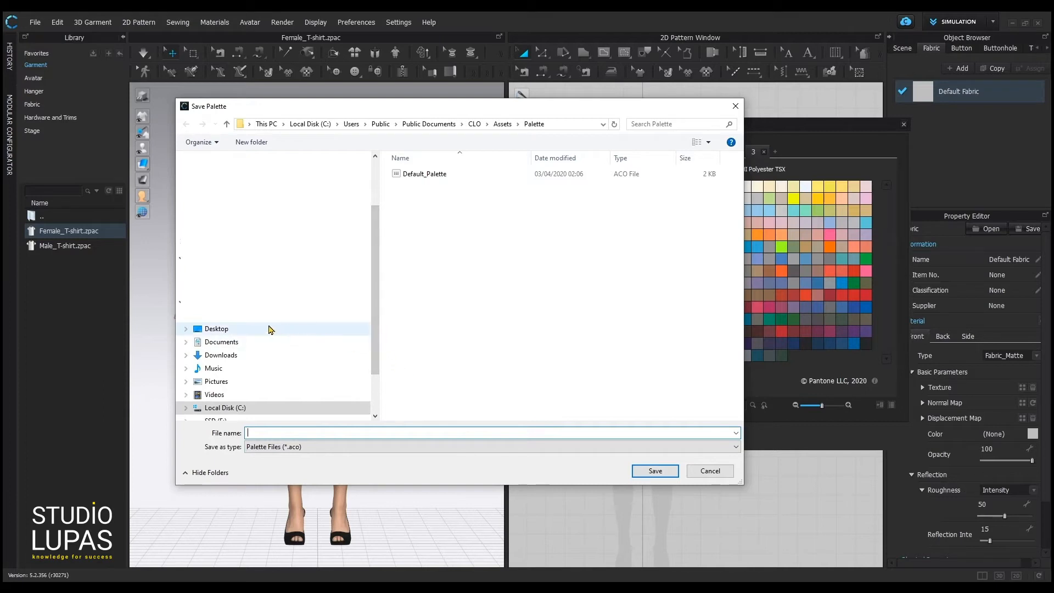
Save the custom palette to the Desktop as 'pal' and acknowledge the confirmation.
{"action": "left_click", "coordinate": [212, 330]}
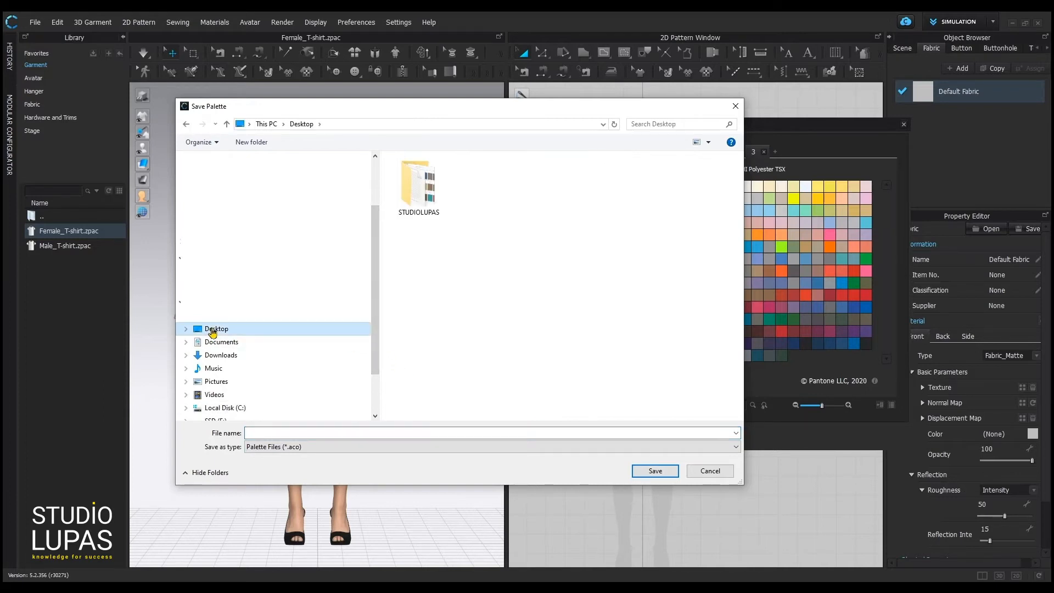
{"action": "left_click", "coordinate": [316, 432]}
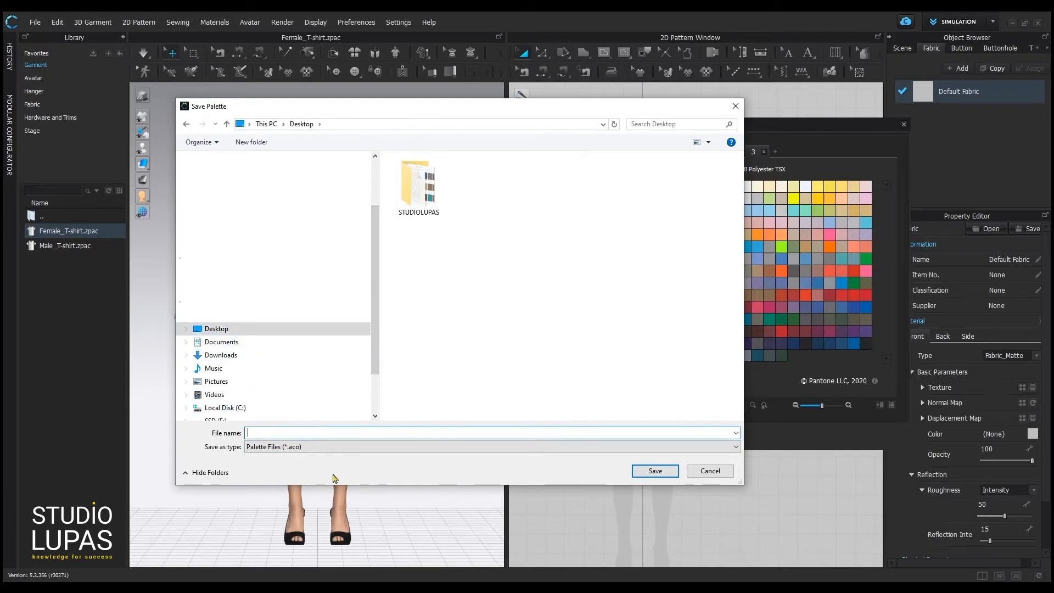
{"action": "type", "text": "paletteyay"}
{"action": "left_click", "coordinate": [653, 471]}
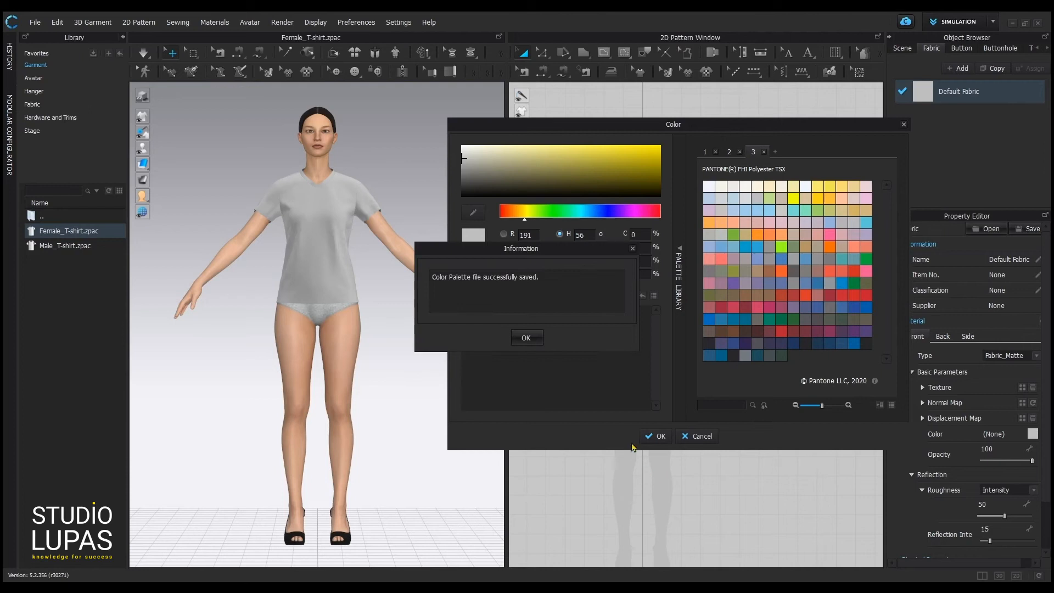
{"action": "left_click", "coordinate": [521, 340]}
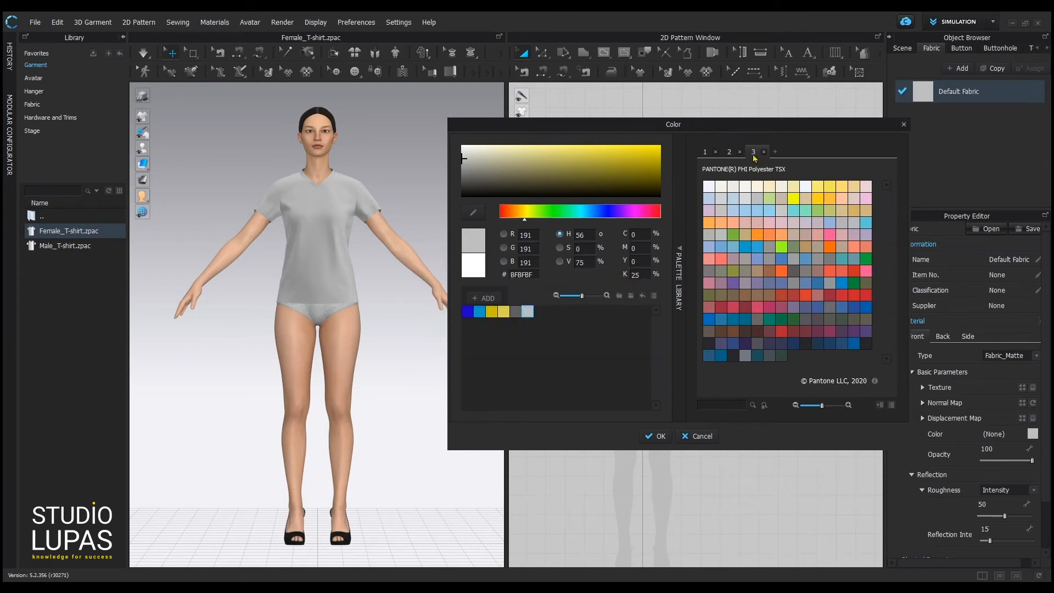
Browse the palette libraries and load the saved paletteyay palette file.
{"action": "left_click", "coordinate": [705, 152]}
{"action": "left_click", "coordinate": [702, 152]}
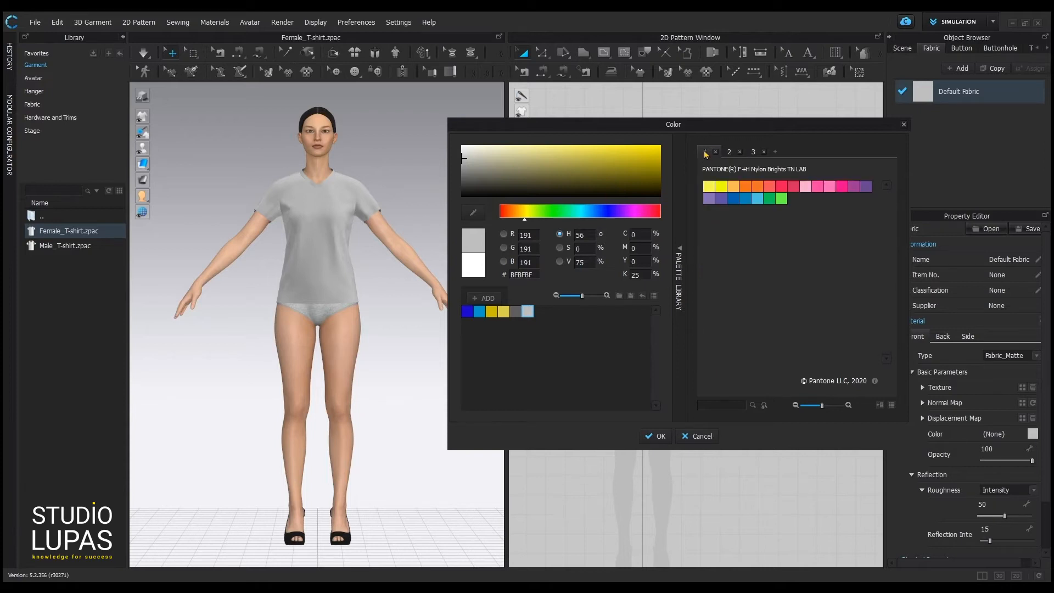
{"action": "left_click", "coordinate": [776, 152]}
{"action": "double_click", "coordinate": [424, 188]}
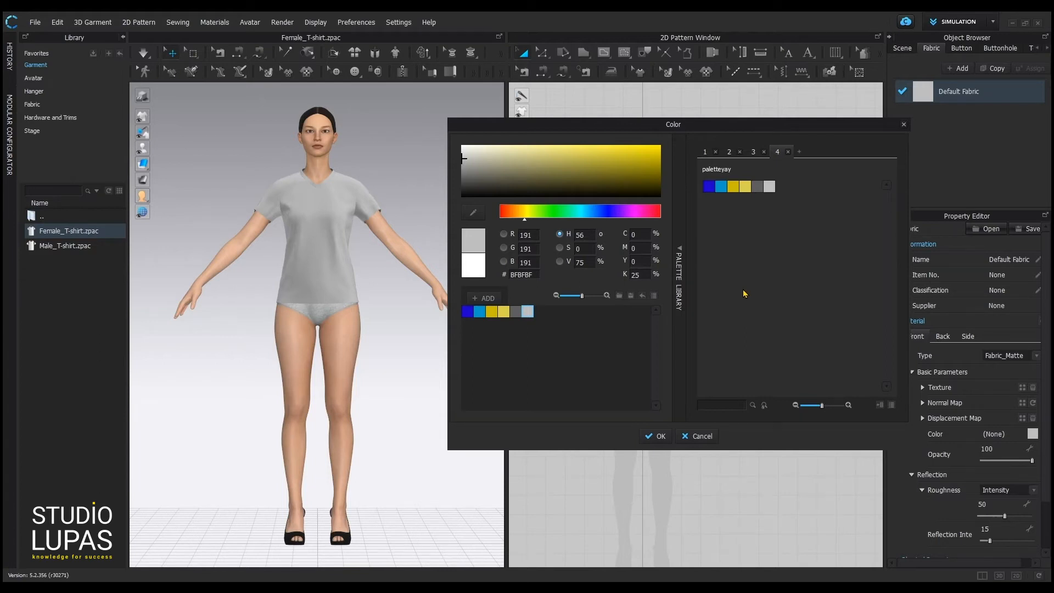
Set the Default Fabric to bright yellow FFF700 and confirm.
{"action": "left_click", "coordinate": [526, 214]}
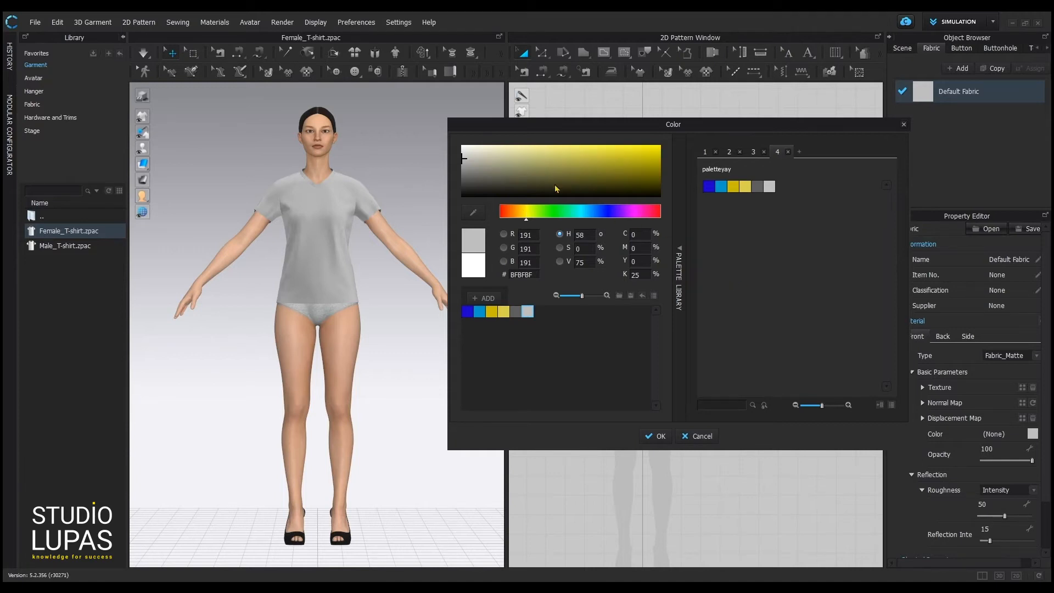
{"action": "left_click", "coordinate": [631, 153]}
{"action": "left_click_drag", "start_coordinate": [631, 154], "coordinate": [658, 146]}
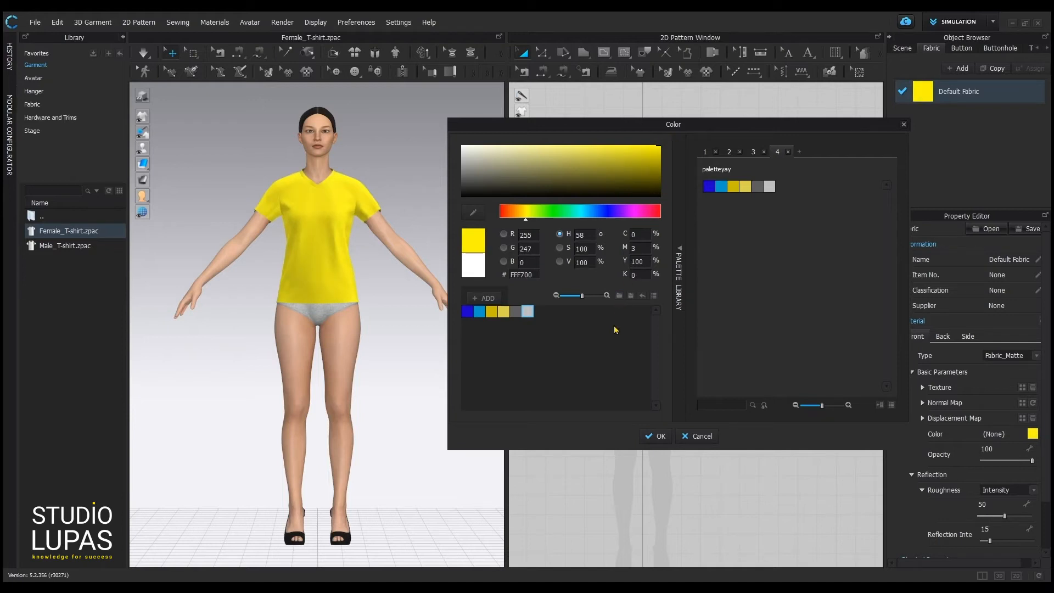
{"action": "left_click", "coordinate": [658, 437]}
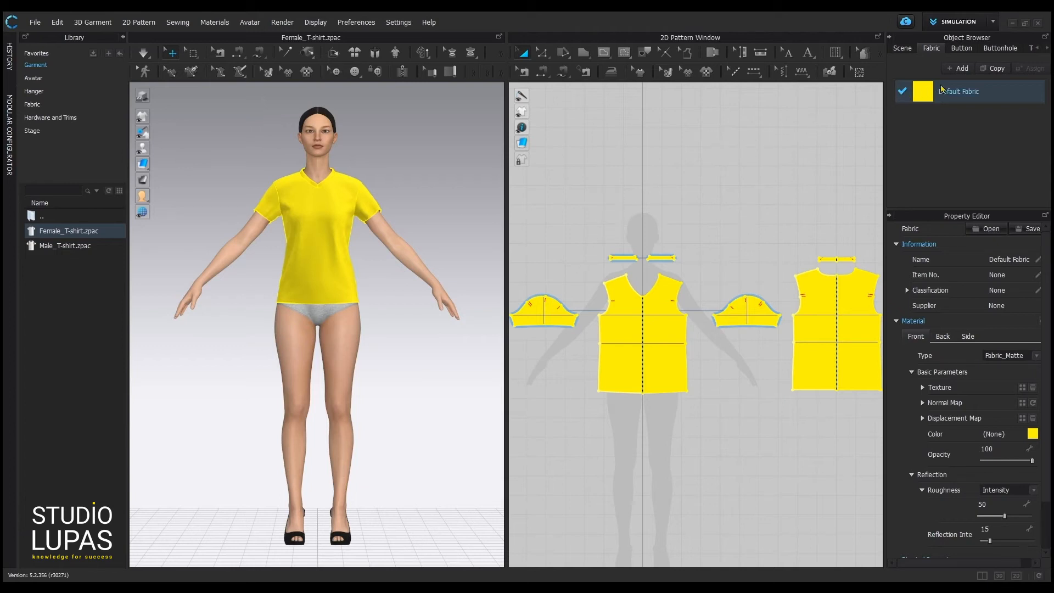
Duplicate Default Fabric into Default Fabric Copy 1 and set the copy's colour to pale yellow DDD891.
{"action": "left_click", "coordinate": [994, 69]}
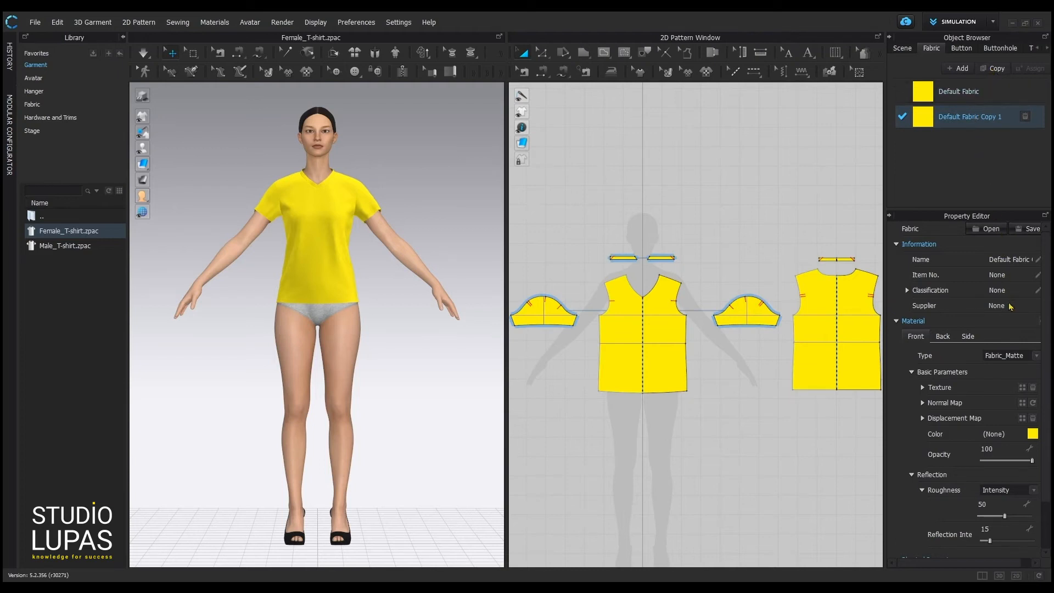
{"action": "left_click", "coordinate": [1033, 435]}
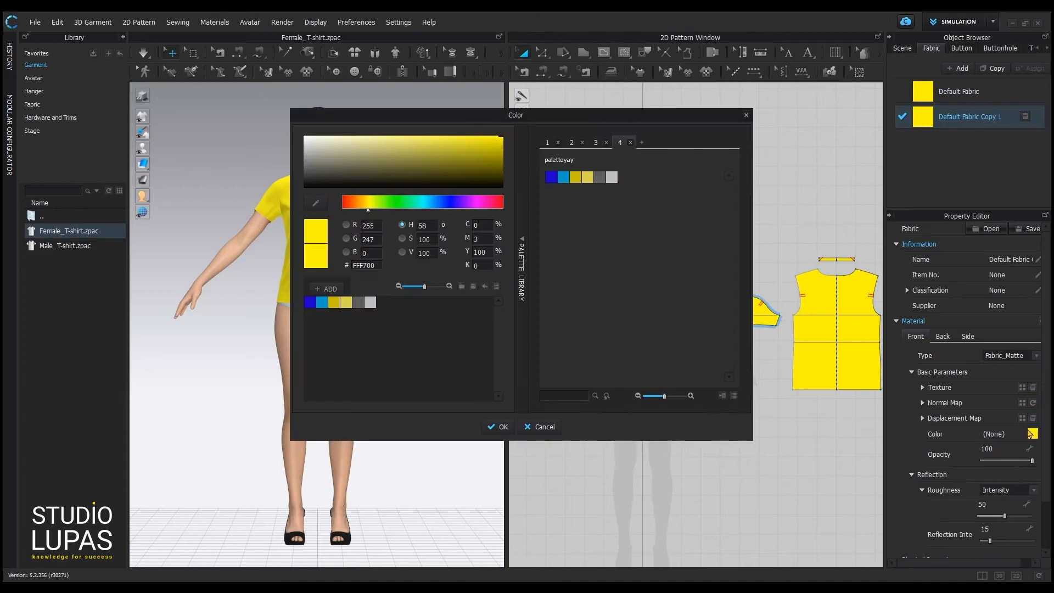
{"action": "left_click", "coordinate": [358, 303]}
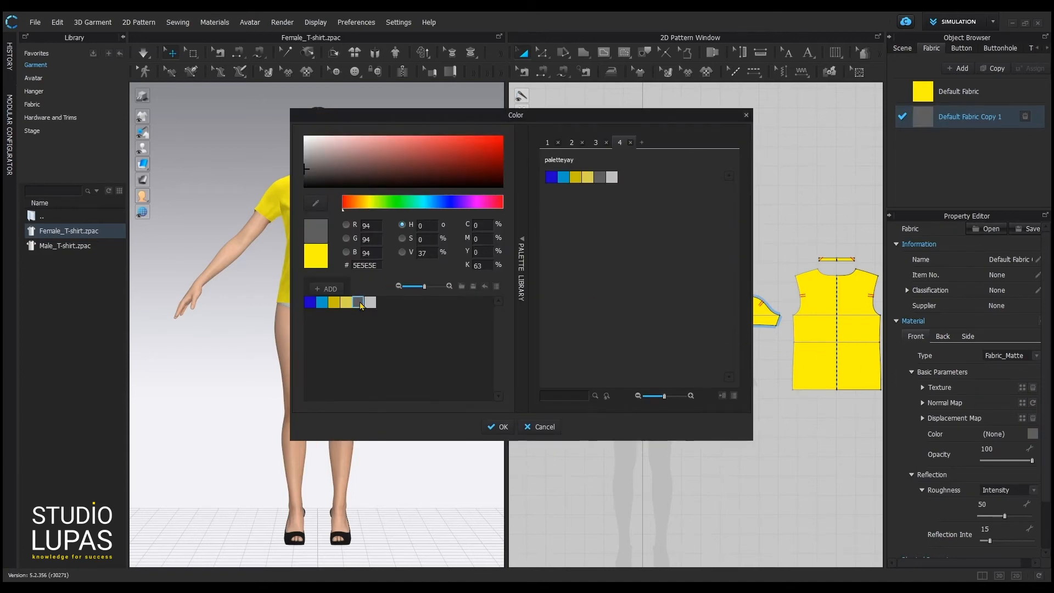
{"action": "left_click", "coordinate": [347, 303]}
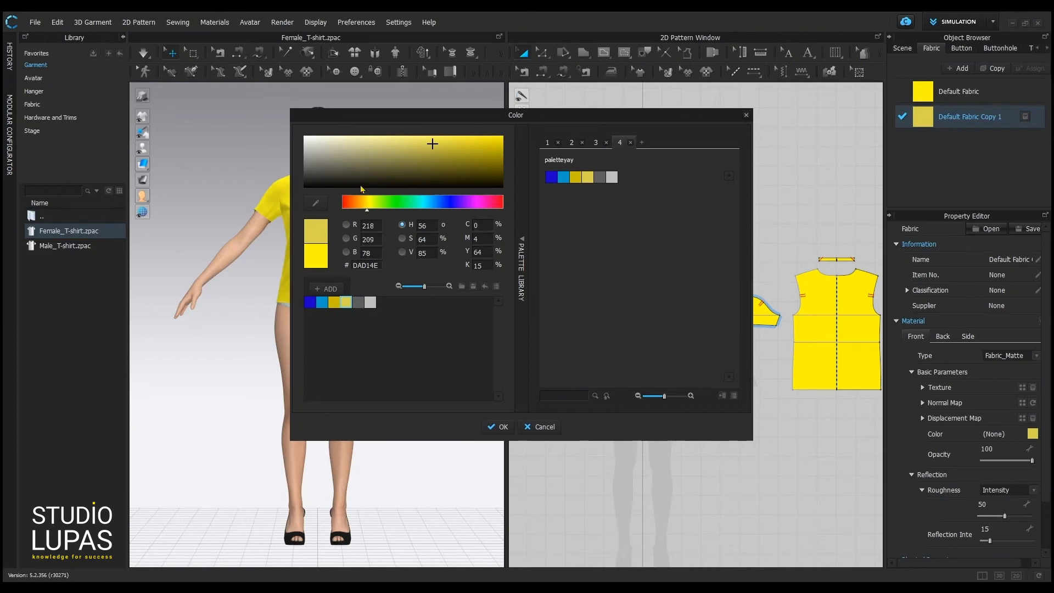
{"action": "left_click", "coordinate": [373, 144]}
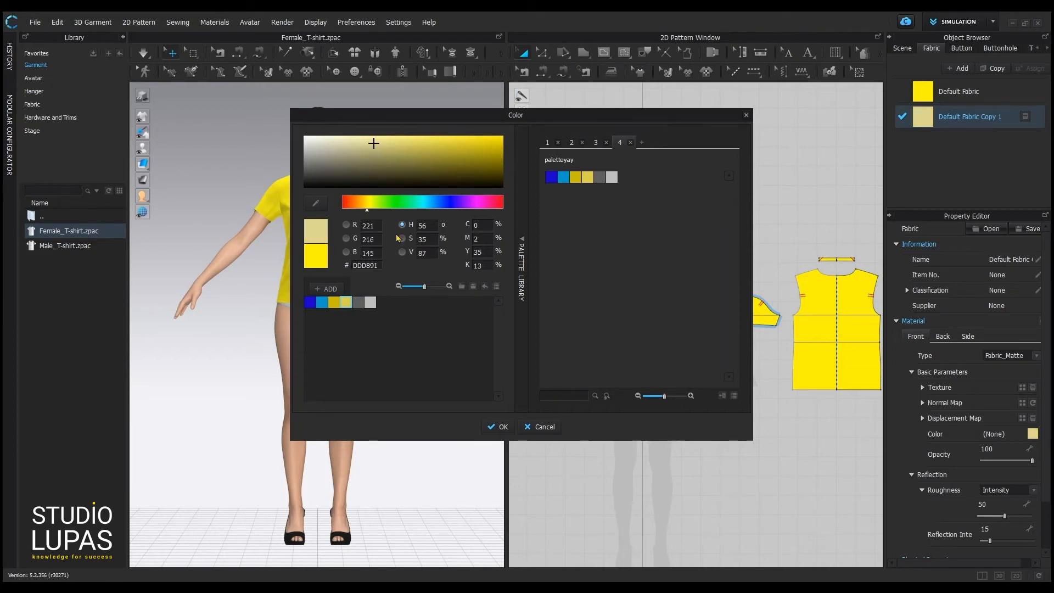
{"action": "left_click", "coordinate": [504, 427]}
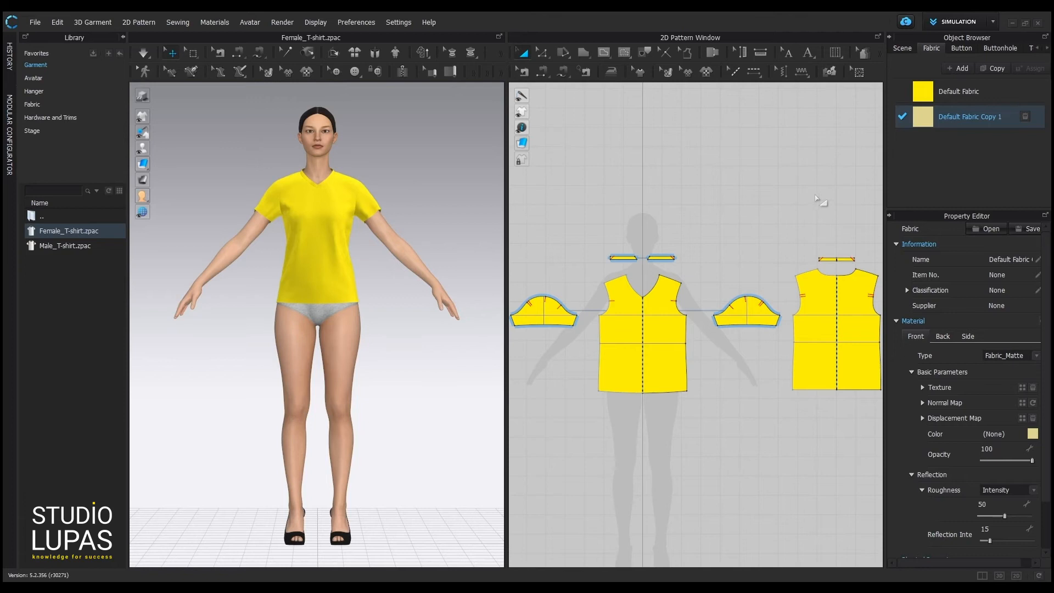
Select the left and right sleeve patterns and assign Default Fabric Copy 1 to them.
{"action": "left_click", "coordinate": [744, 317]}
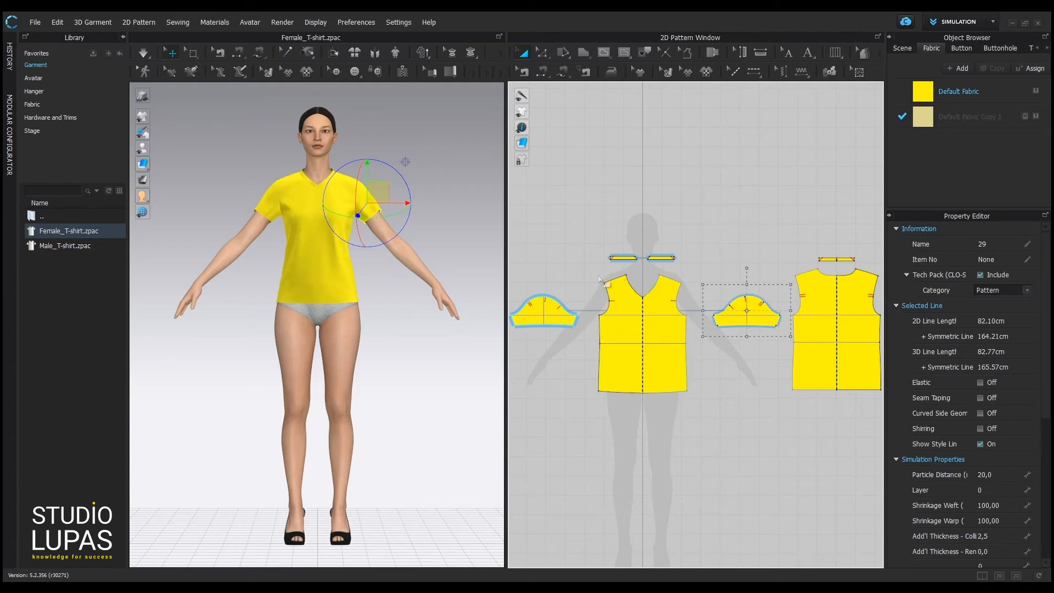
{"action": "left_click", "coordinate": [547, 311], "text": "shift"}
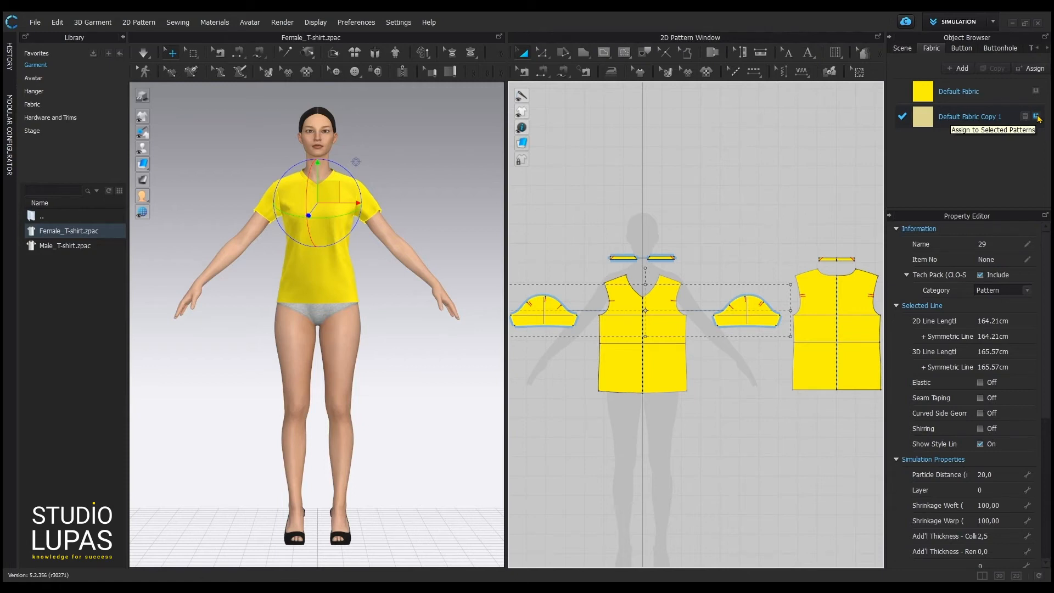
{"action": "left_click_drag", "start_coordinate": [954, 118], "coordinate": [747, 313]}
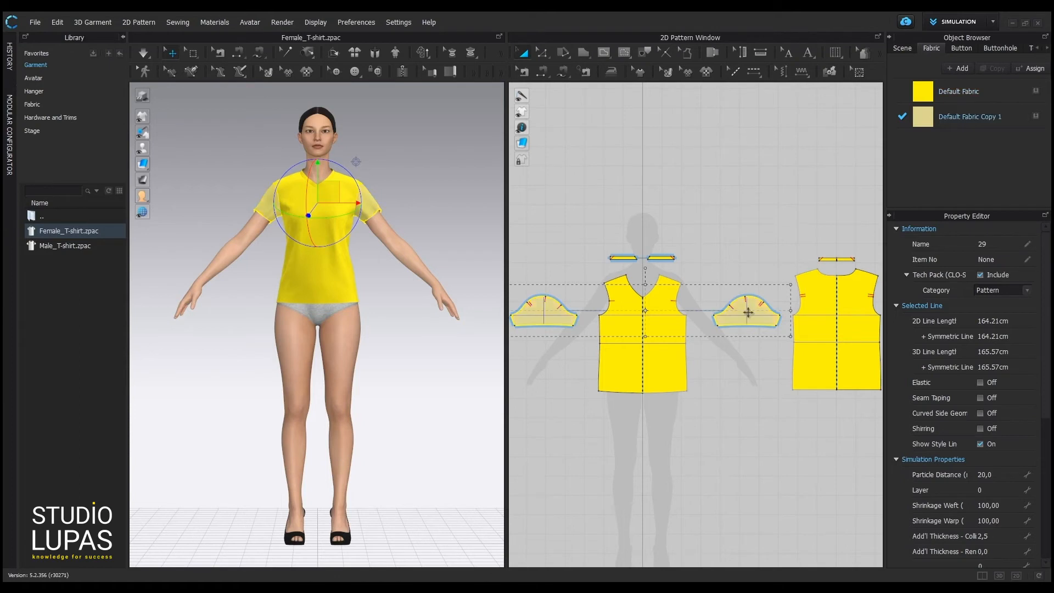
{"action": "left_click", "coordinate": [758, 251]}
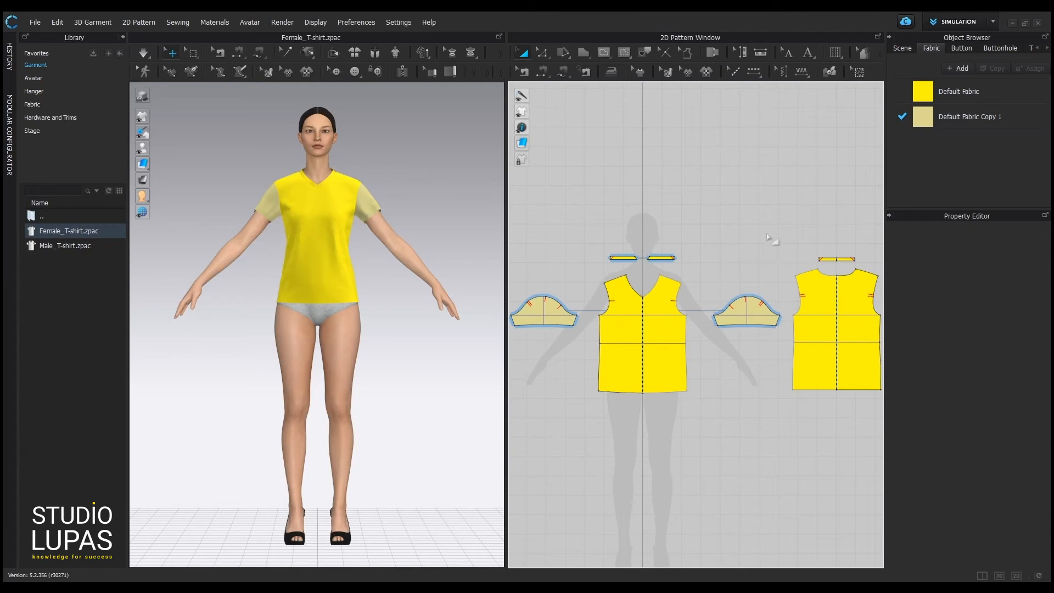
Recolour Default Fabric Copy 1 to light grey BFBFBF after trying dark grey.
{"action": "left_click", "coordinate": [978, 120]}
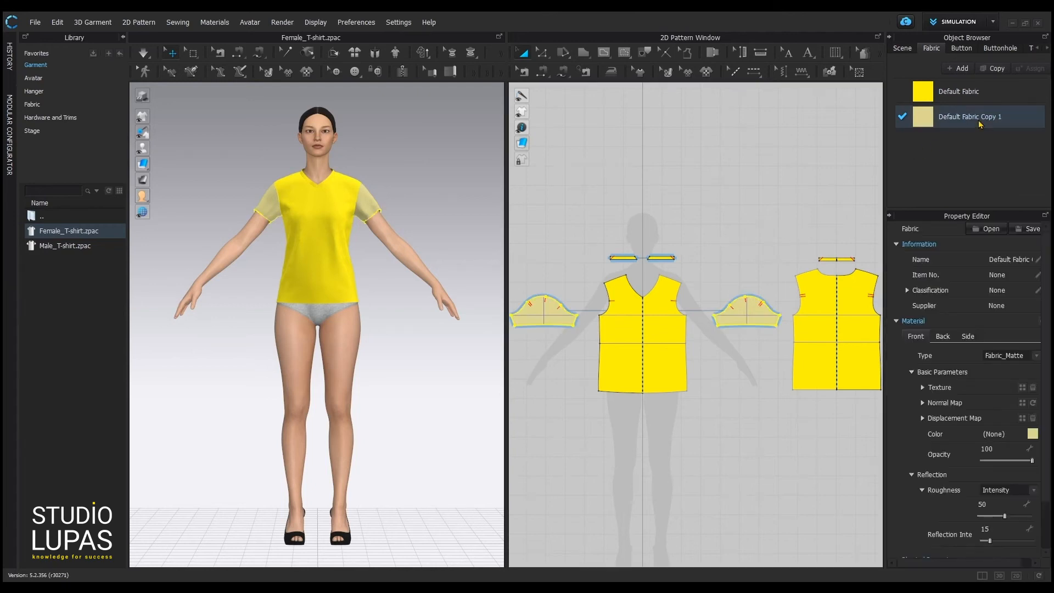
{"action": "left_click", "coordinate": [1033, 434]}
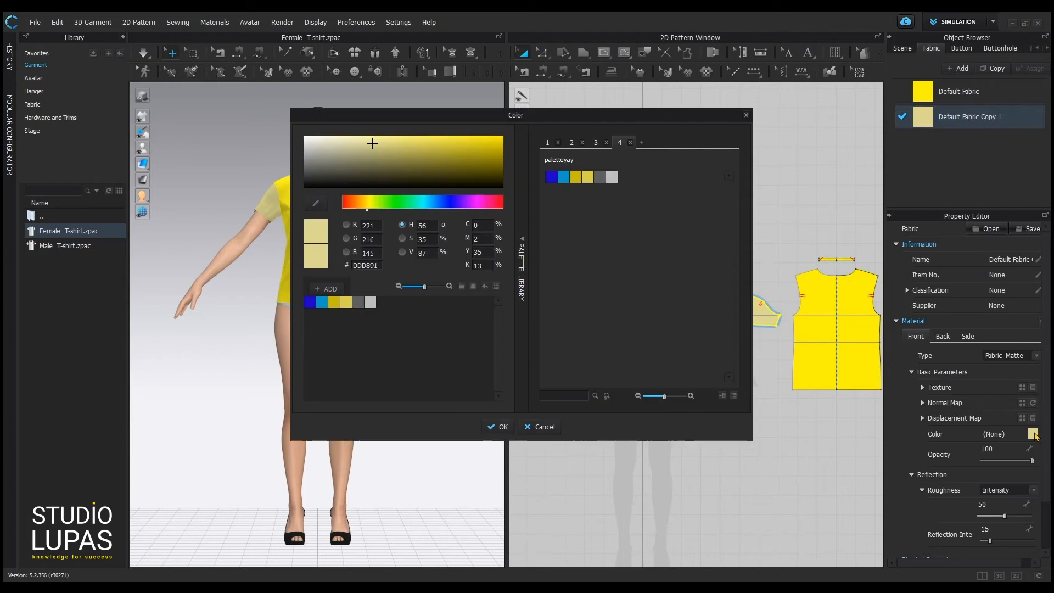
{"action": "left_click", "coordinate": [371, 303]}
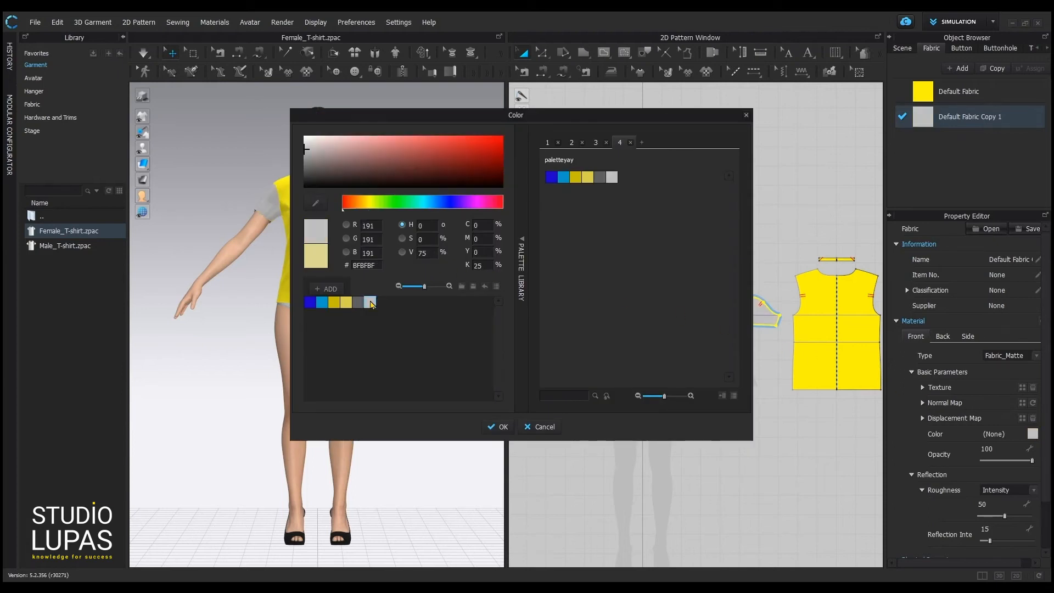
{"action": "left_click", "coordinate": [358, 303]}
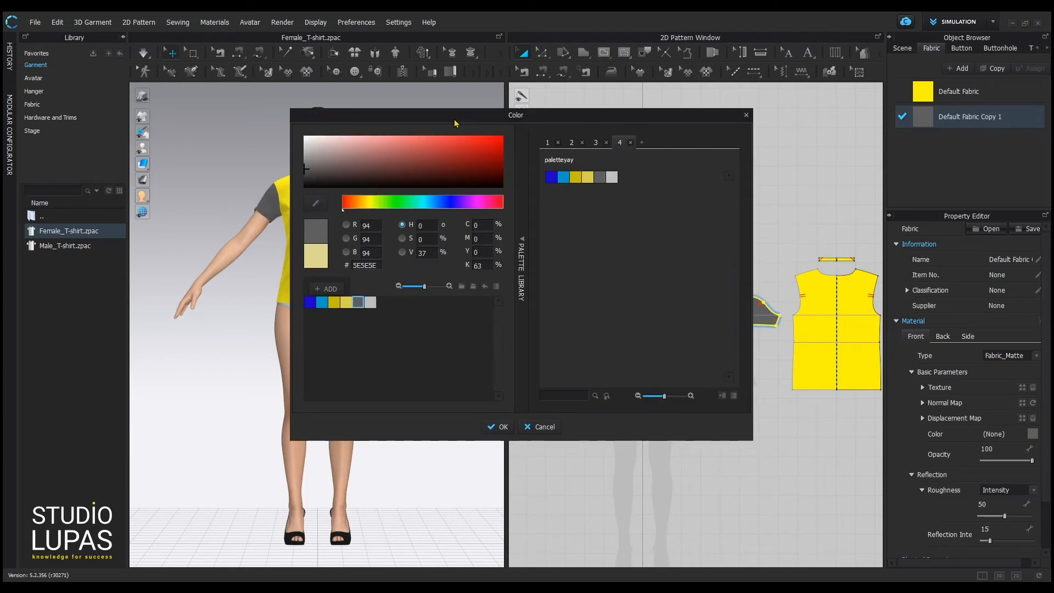
{"action": "left_click_drag", "start_coordinate": [461, 118], "coordinate": [607, 117]}
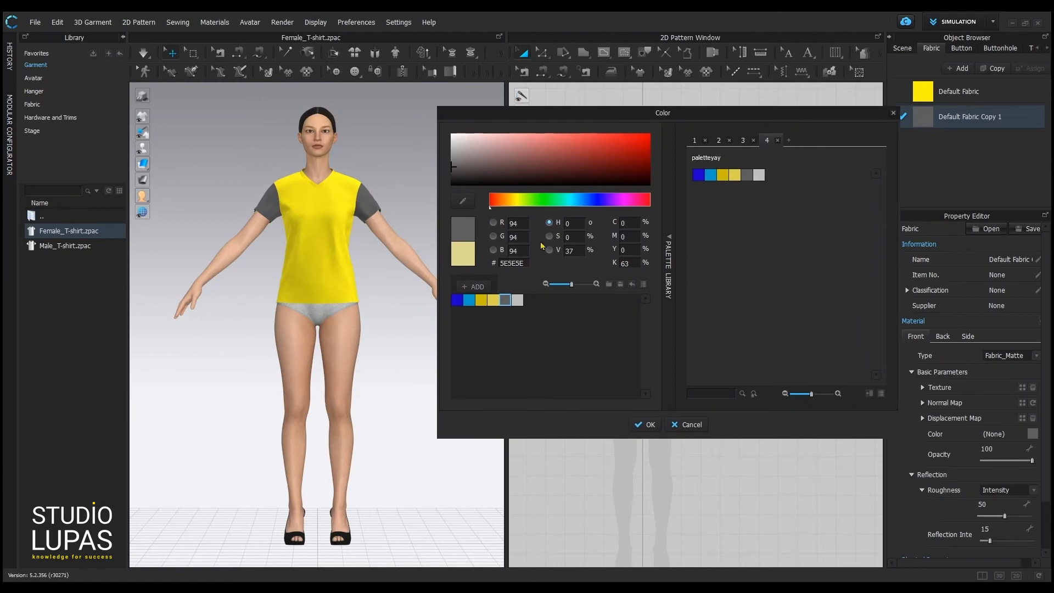
{"action": "left_click", "coordinate": [518, 301]}
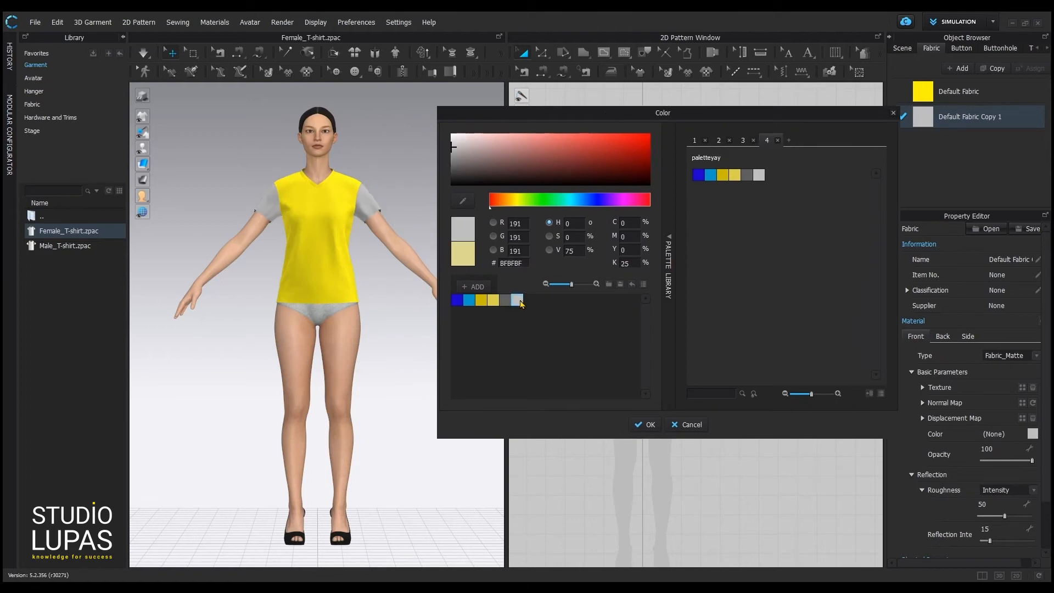
{"action": "left_click", "coordinate": [646, 425]}
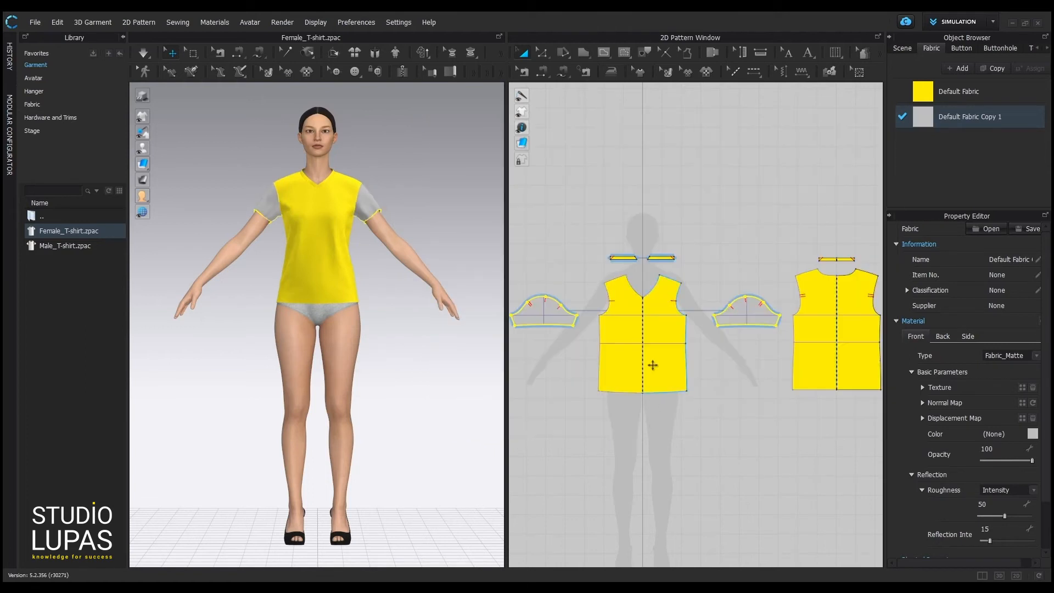
{"action": "left_click", "coordinate": [705, 206]}
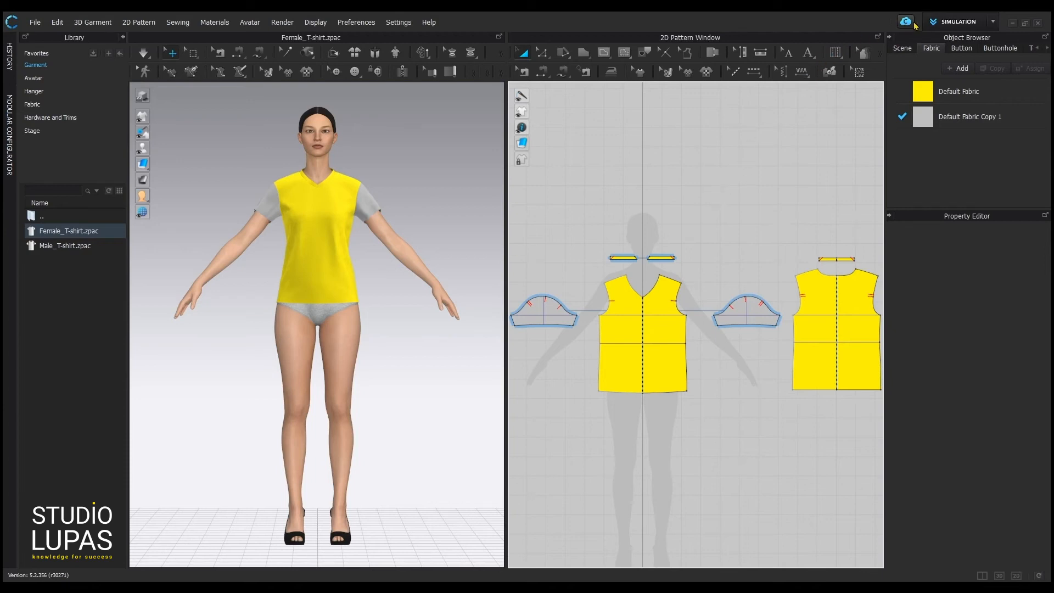
Switch the workspace mode from Simulation to Colorway.
{"action": "left_click", "coordinate": [986, 23]}
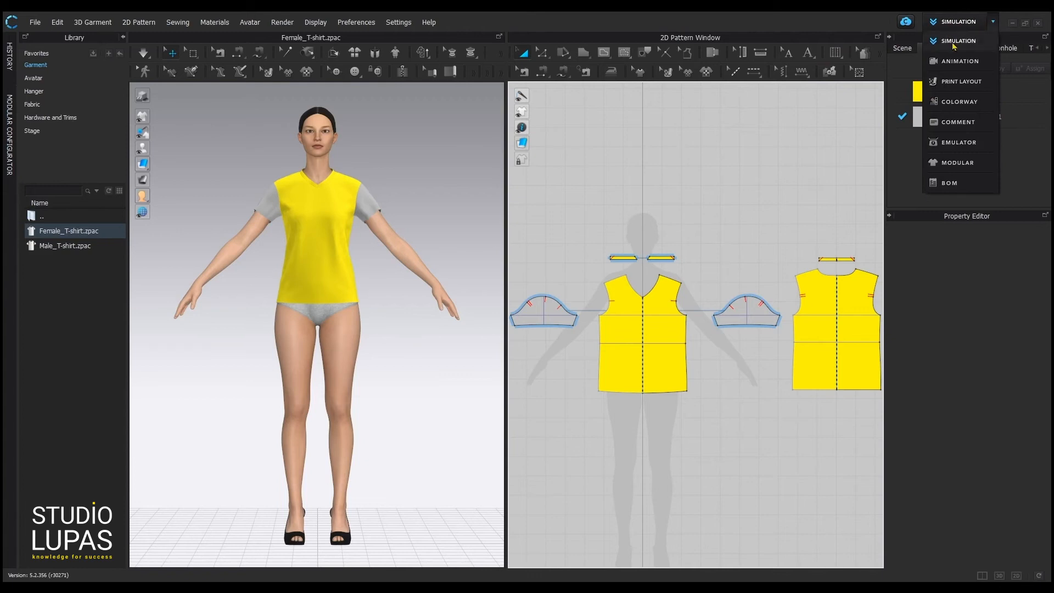
{"action": "left_click", "coordinate": [960, 102]}
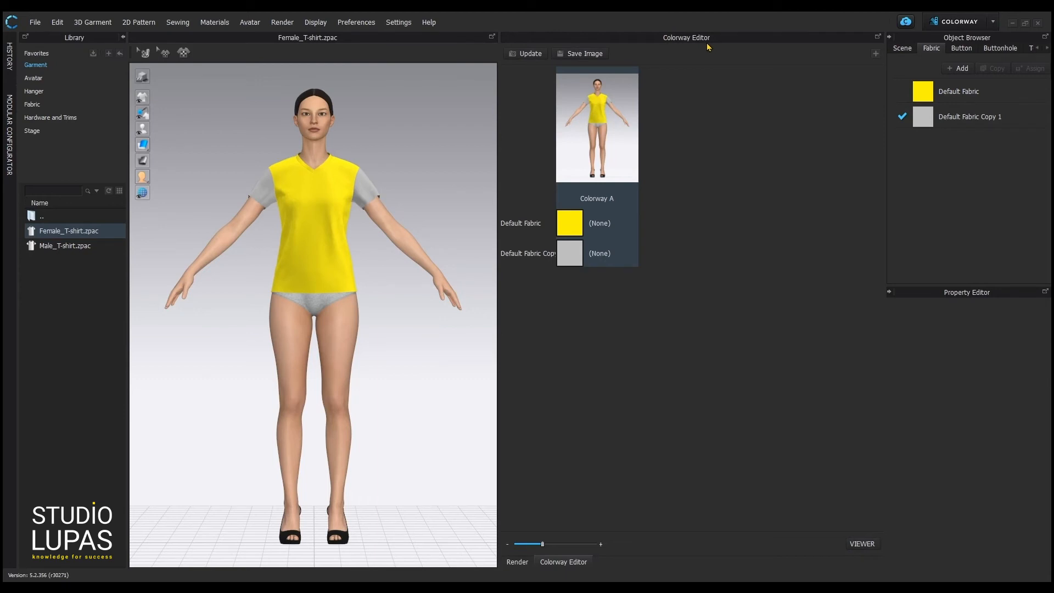
Add a new colorway duplicating Colorway A and name it 'Colorway B'.
{"action": "left_click", "coordinate": [876, 55]}
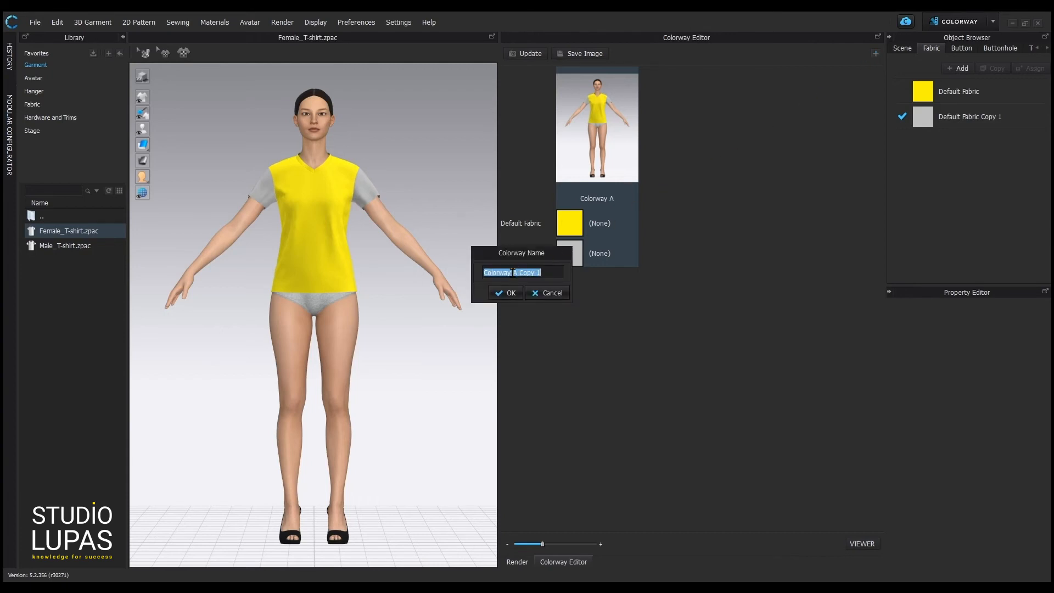
{"action": "left_click_drag", "start_coordinate": [513, 273], "coordinate": [641, 266]}
{"action": "type", "text": "B"}
{"action": "left_click", "coordinate": [505, 293]}
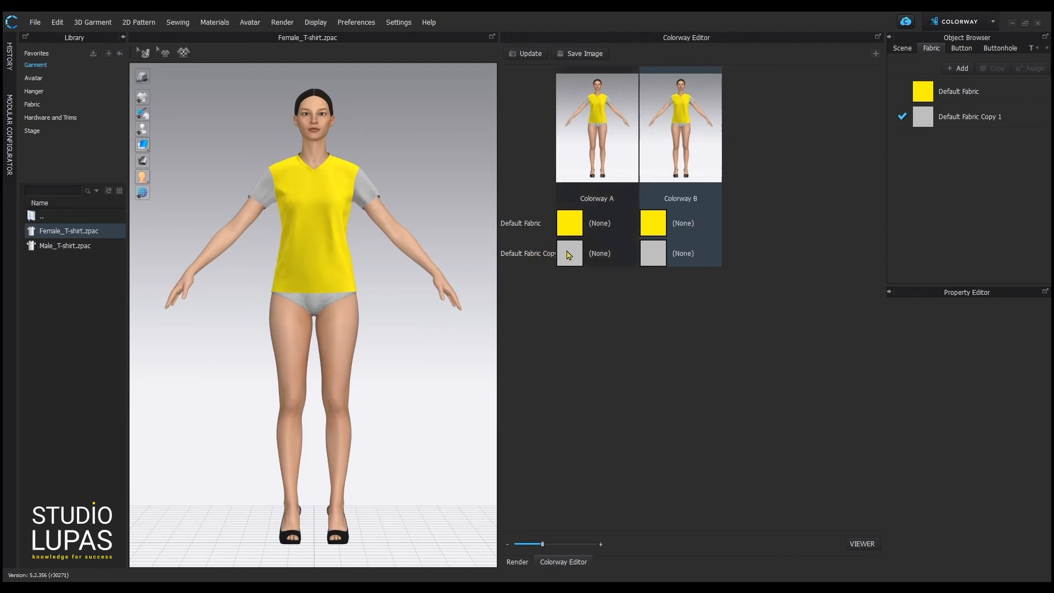
Change Colorway B's body fabric colour to dark grey.
{"action": "left_click", "coordinate": [654, 223]}
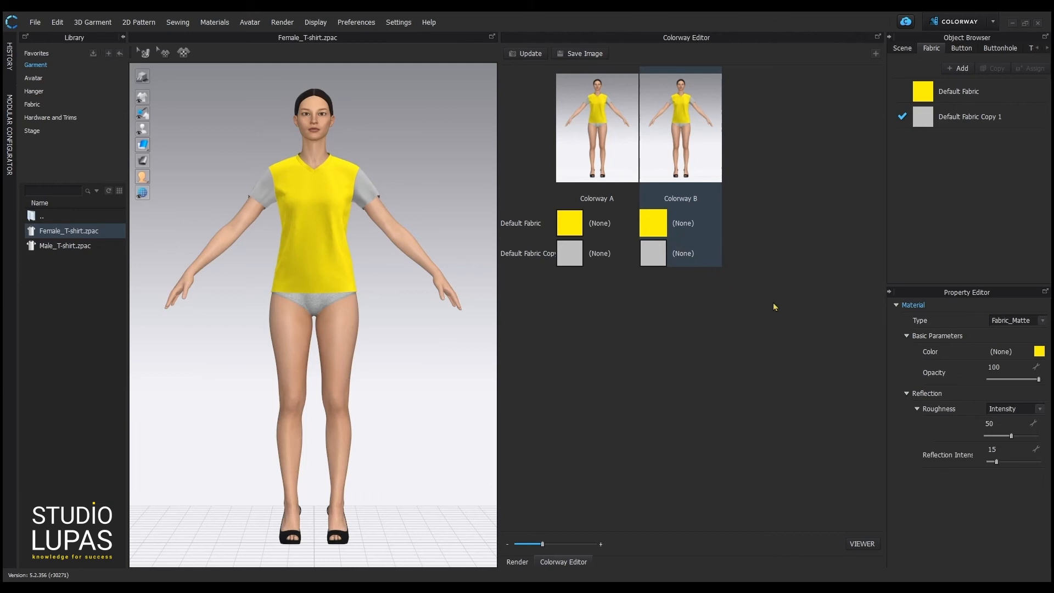
{"action": "left_click", "coordinate": [1038, 352]}
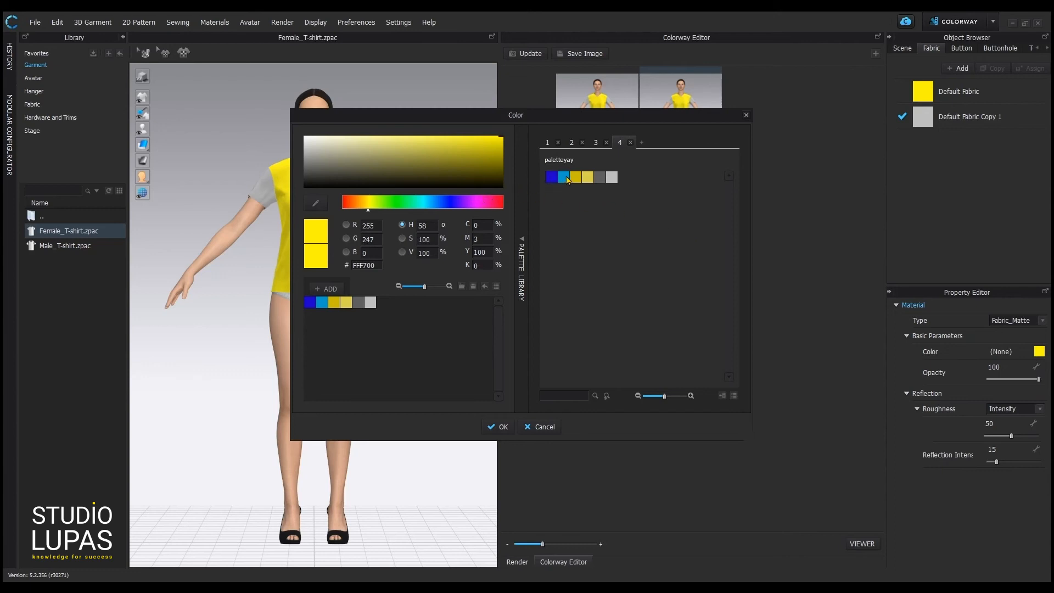
{"action": "left_click", "coordinate": [599, 177]}
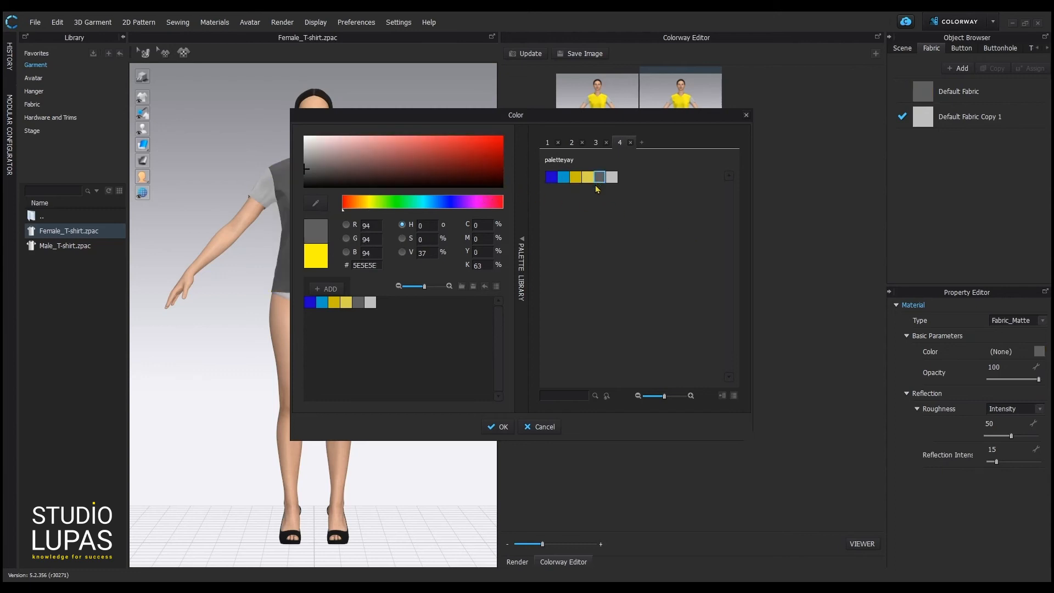
Make Colorway B's sleeves yellow using the eyedropper and refresh its thumbnail.
{"action": "left_click", "coordinate": [502, 429]}
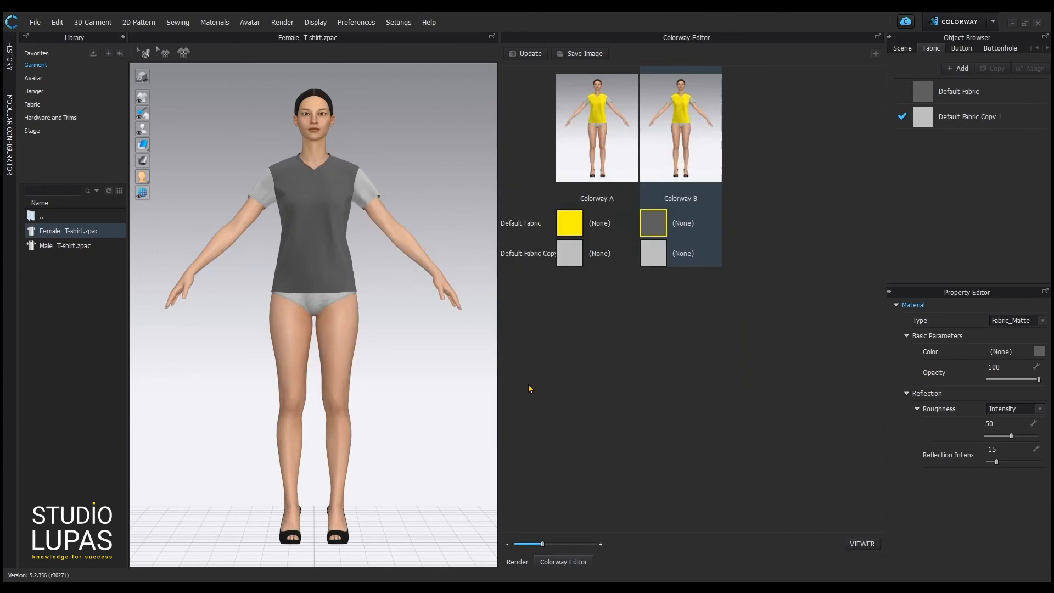
{"action": "left_click", "coordinate": [652, 252]}
{"action": "left_click", "coordinate": [1039, 351]}
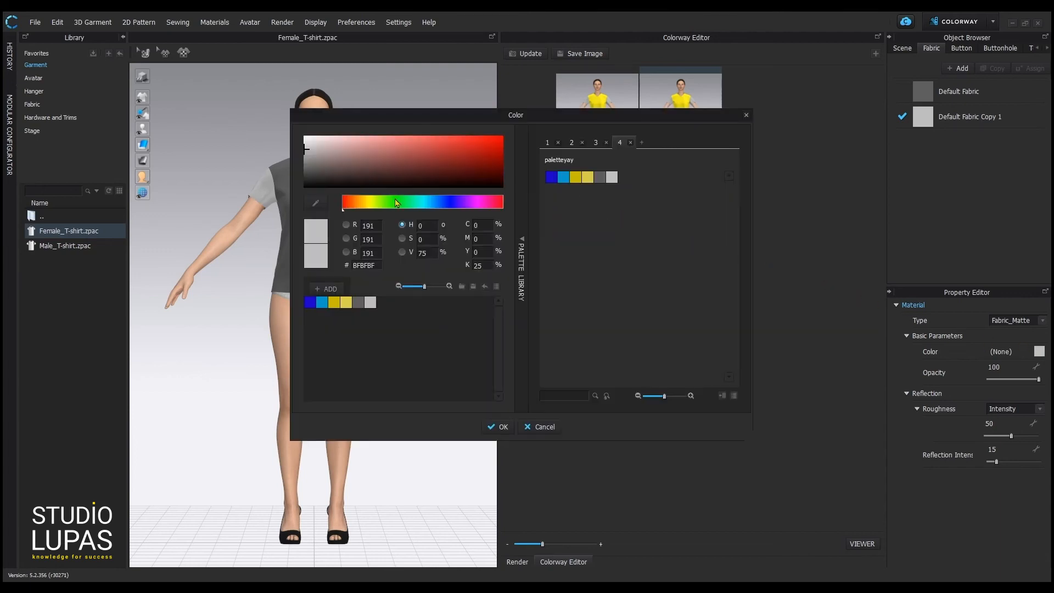
{"action": "left_click", "coordinate": [316, 204]}
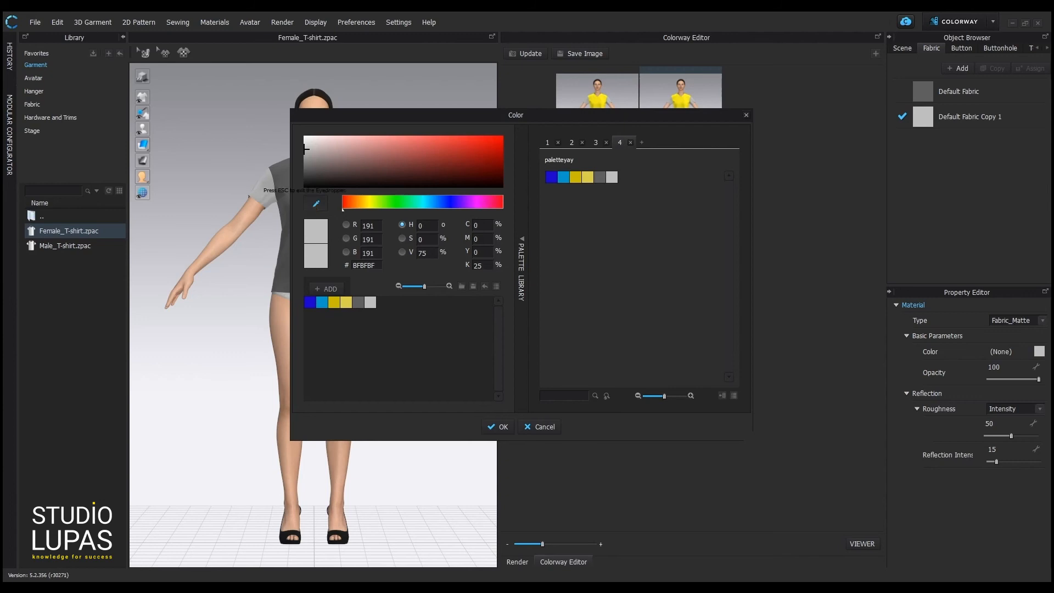
{"action": "left_click", "coordinate": [602, 99]}
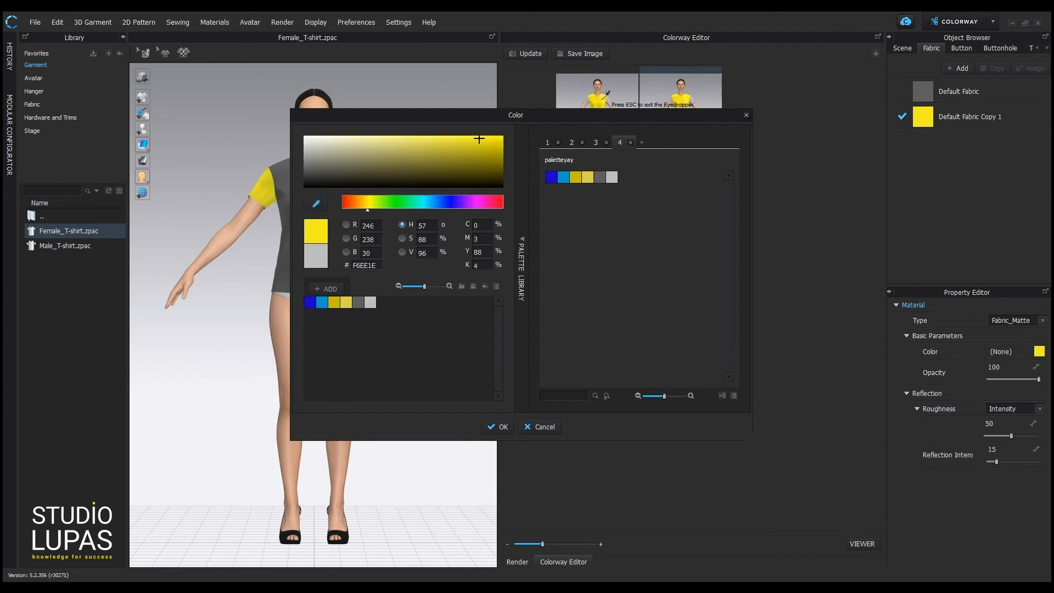
{"action": "left_click", "coordinate": [504, 430]}
{"action": "left_click", "coordinate": [544, 383]}
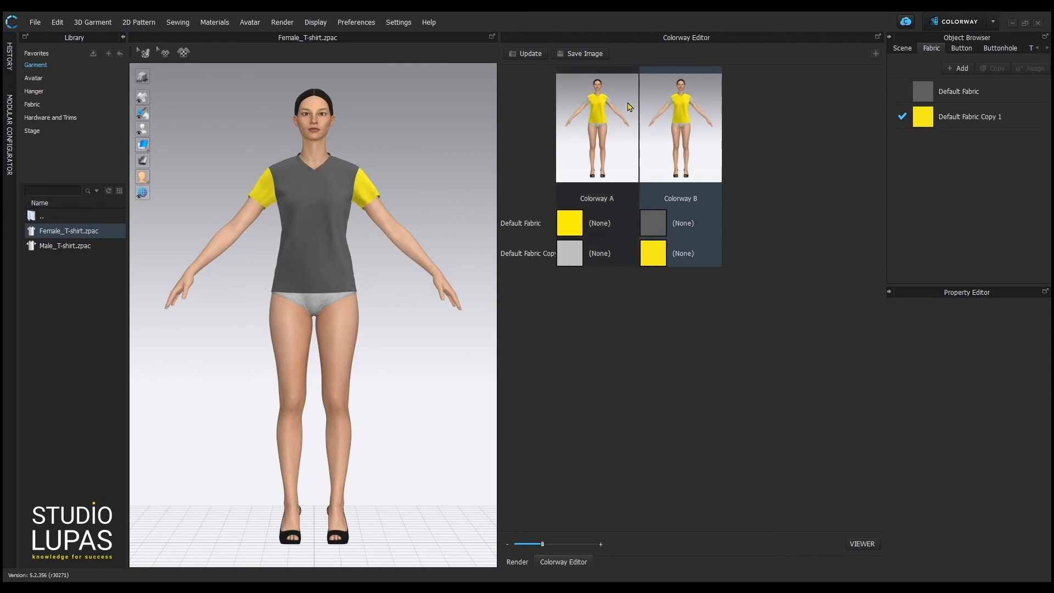
{"action": "left_click", "coordinate": [530, 55]}
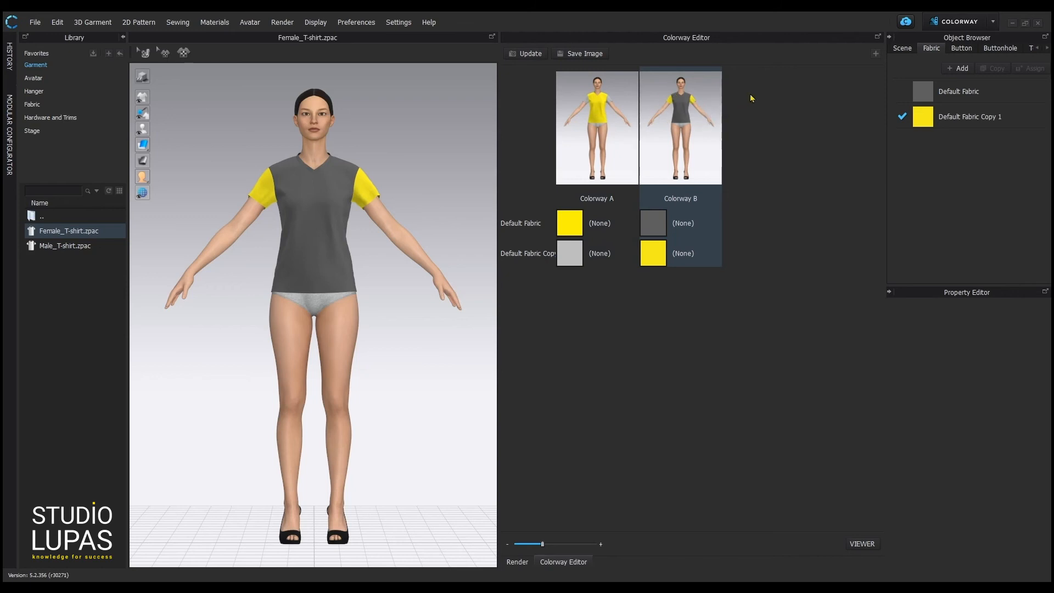
Add a new colorway copied from Colorway B and name it 'Colorway C'.
{"action": "left_click", "coordinate": [877, 55]}
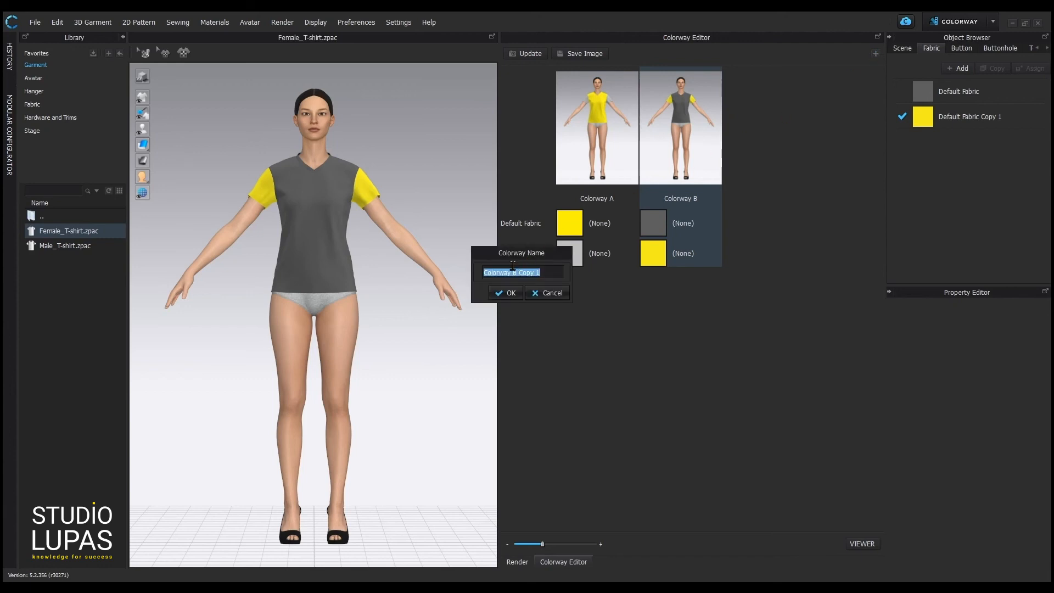
{"action": "left_click_drag", "start_coordinate": [512, 271], "coordinate": [600, 271]}
{"action": "type", "text": "C"}
{"action": "left_click", "coordinate": [506, 292]}
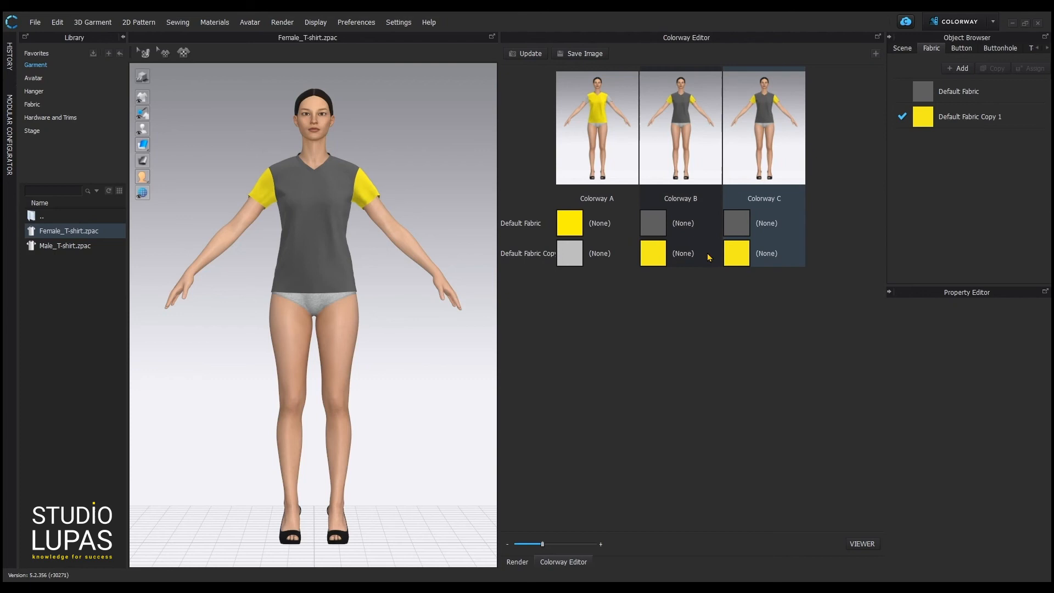
Set Colorway C's body fabric to the off-white Pantone Sea Salt colour.
{"action": "left_click", "coordinate": [736, 223]}
{"action": "left_click", "coordinate": [1039, 351]}
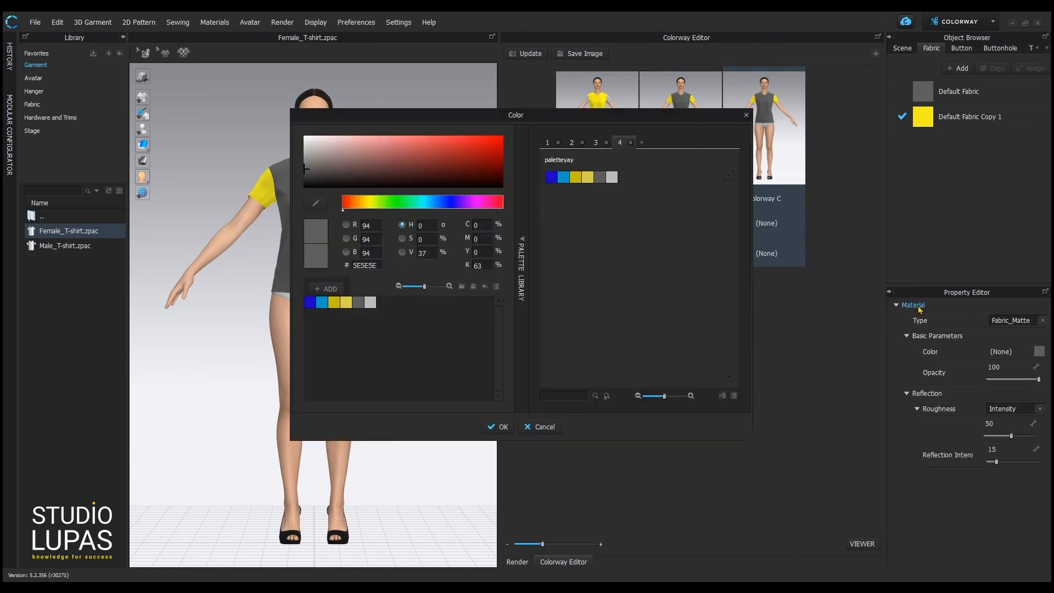
{"action": "left_click", "coordinate": [613, 179]}
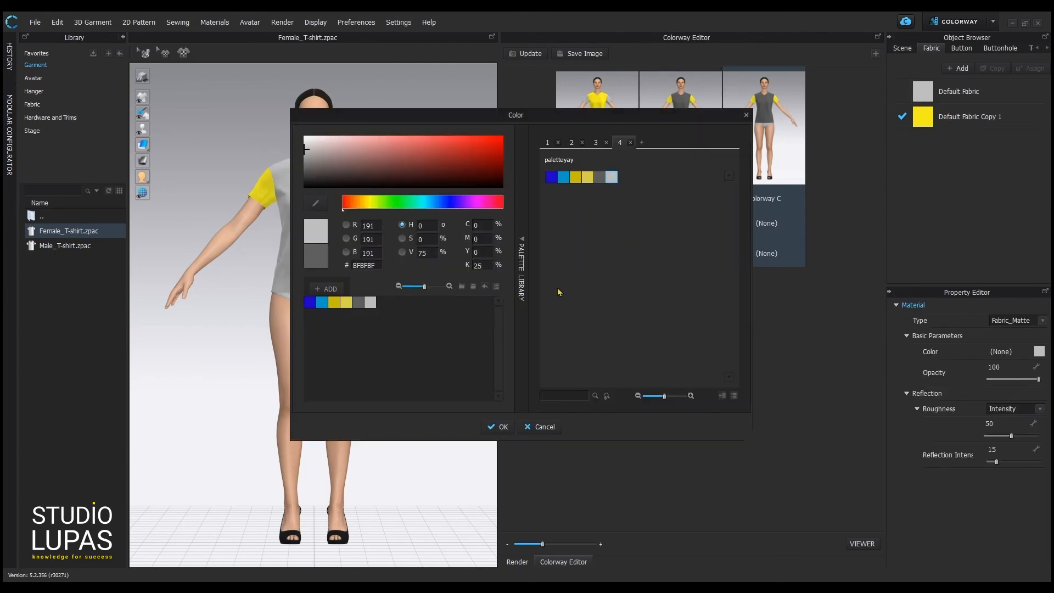
{"action": "left_click", "coordinate": [573, 143]}
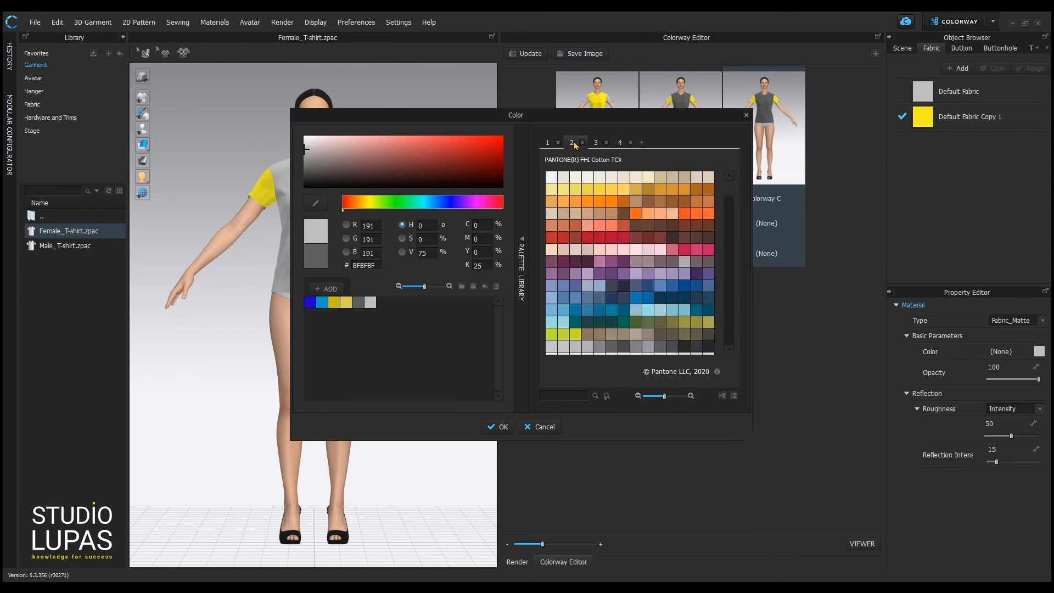
{"action": "left_click", "coordinate": [614, 176]}
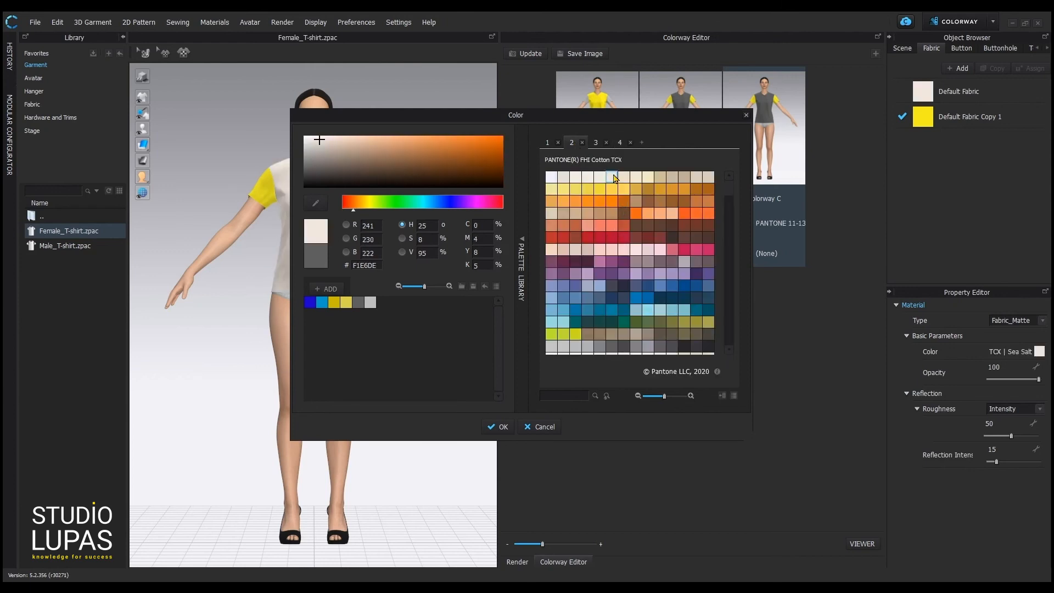
{"action": "left_click", "coordinate": [502, 427]}
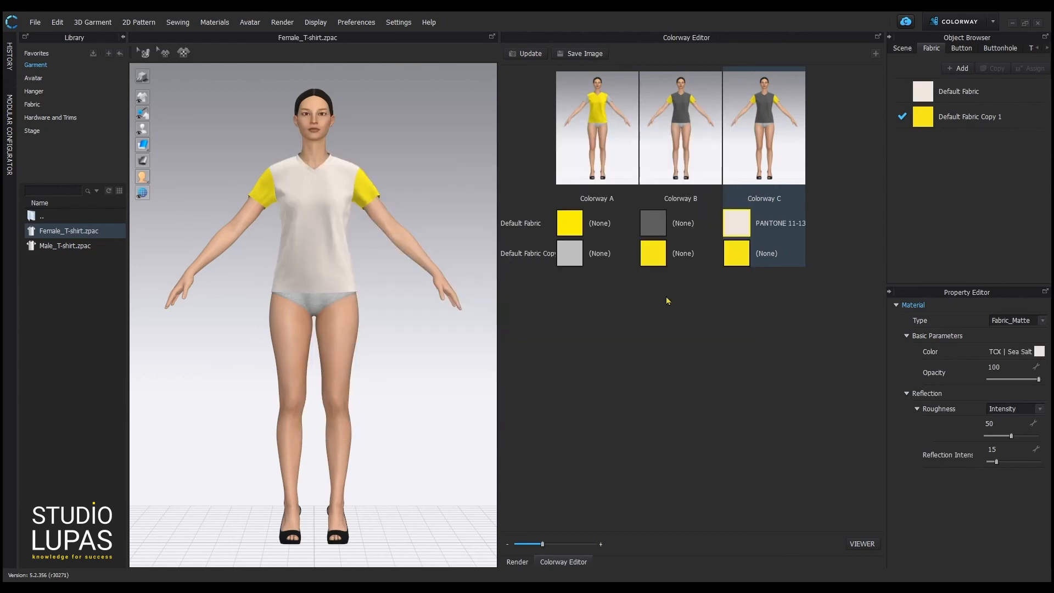
Set Colorway C's sleeve fabric to the Pantone Lemon Verbena colour.
{"action": "left_click", "coordinate": [736, 253]}
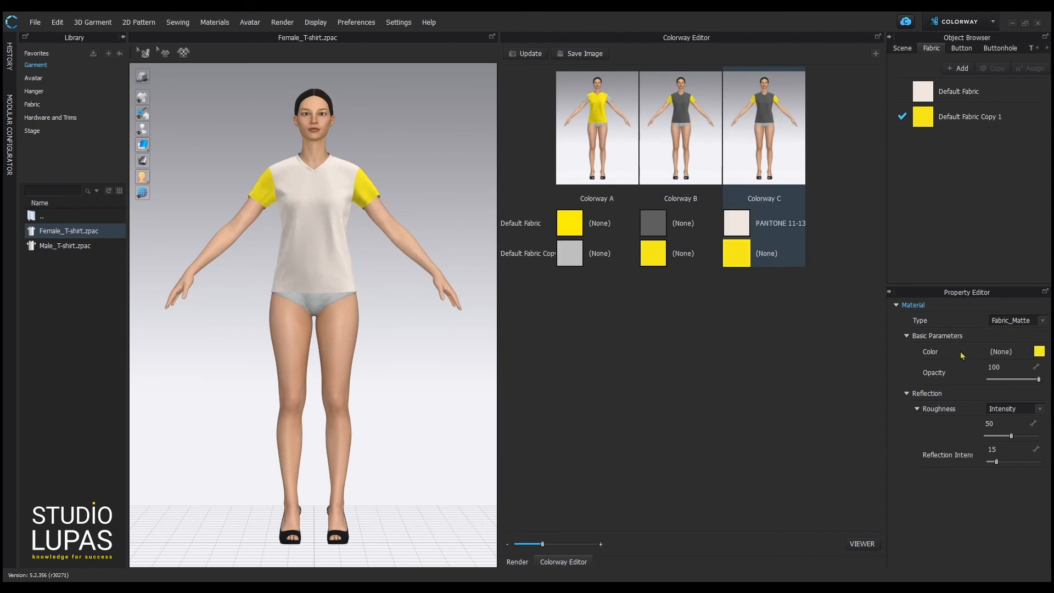
{"action": "left_click", "coordinate": [1040, 351]}
{"action": "left_click", "coordinate": [572, 142]}
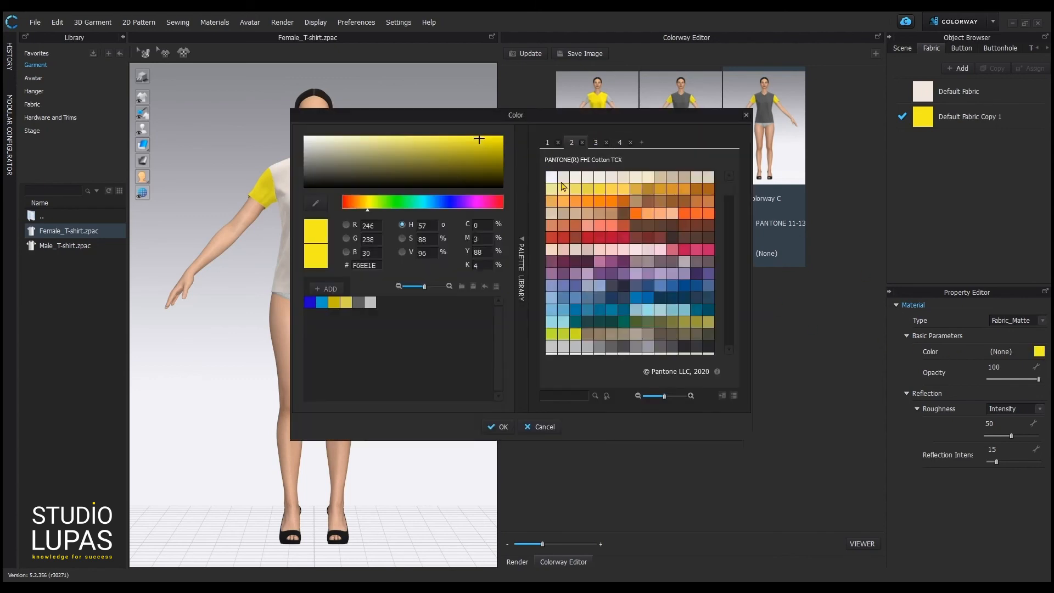
{"action": "left_click", "coordinate": [563, 188]}
{"action": "left_click", "coordinate": [500, 427]}
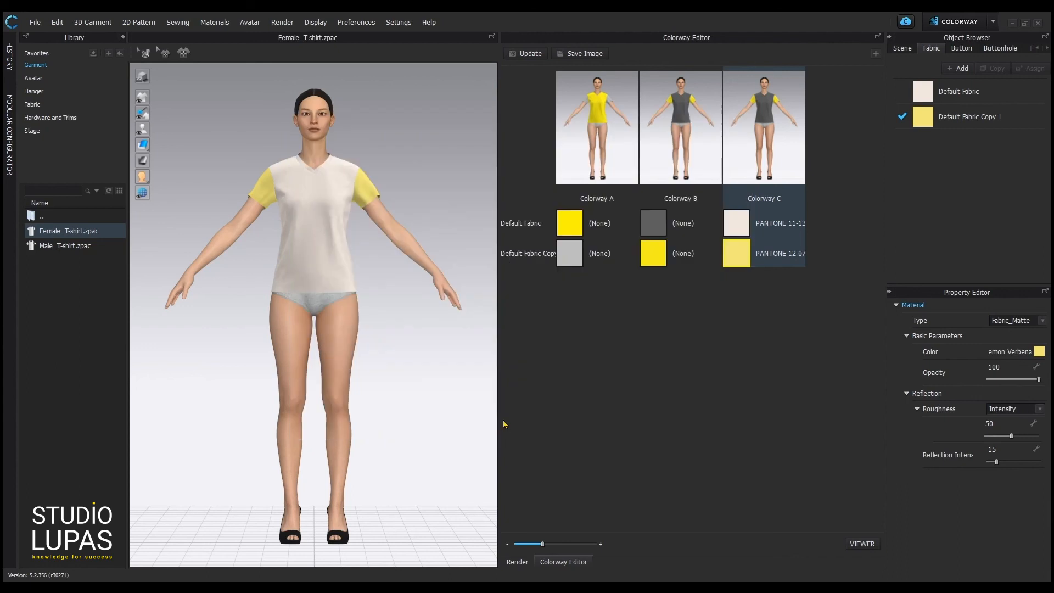
Refresh Colorway C's thumbnail and preview Colorways B and A on the avatar.
{"action": "left_click", "coordinate": [528, 54]}
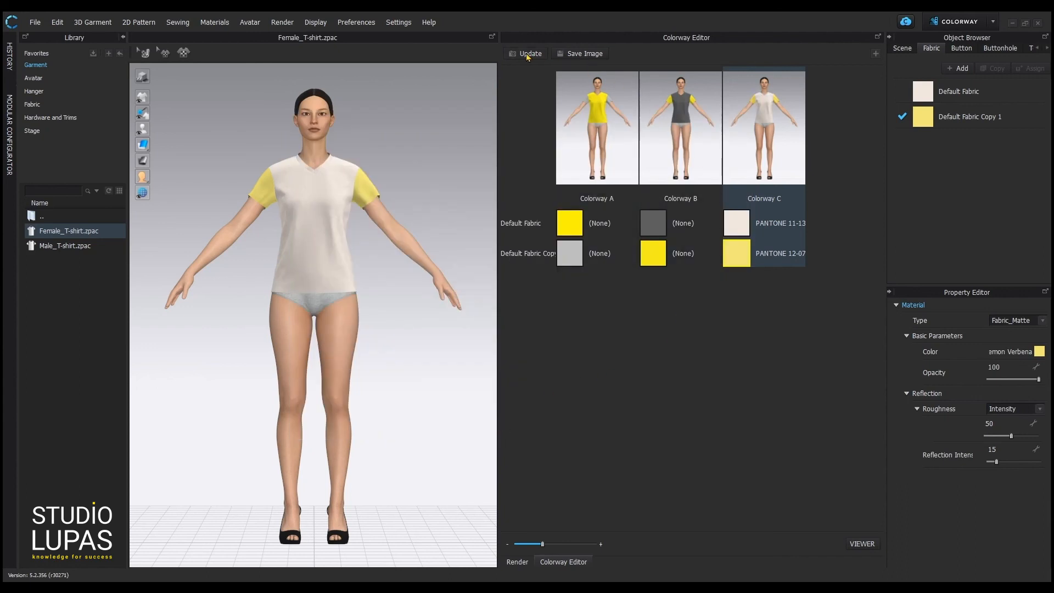
{"action": "left_click", "coordinate": [686, 117]}
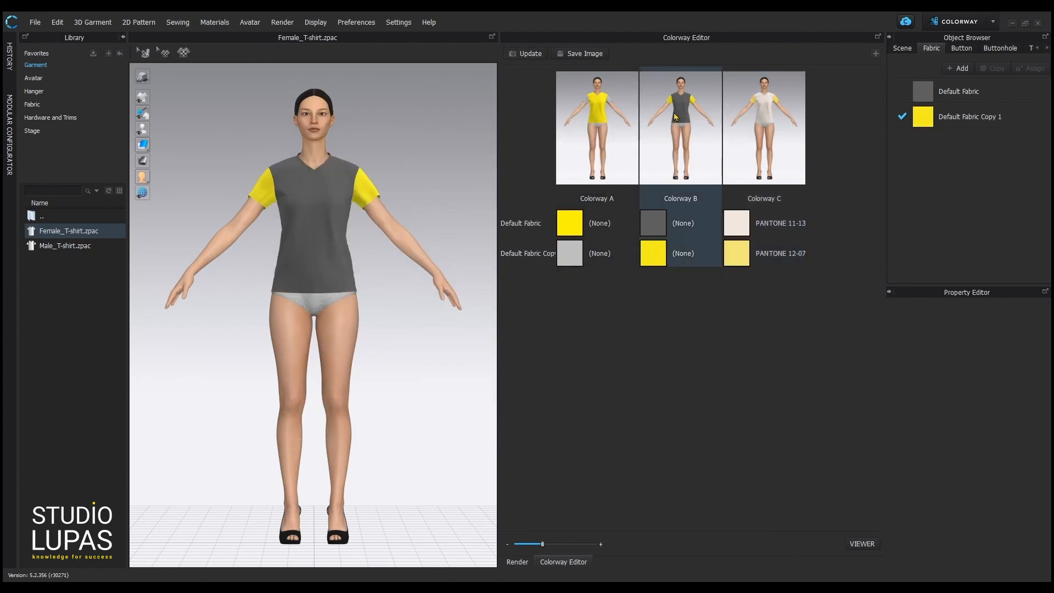
{"action": "left_click", "coordinate": [598, 114]}
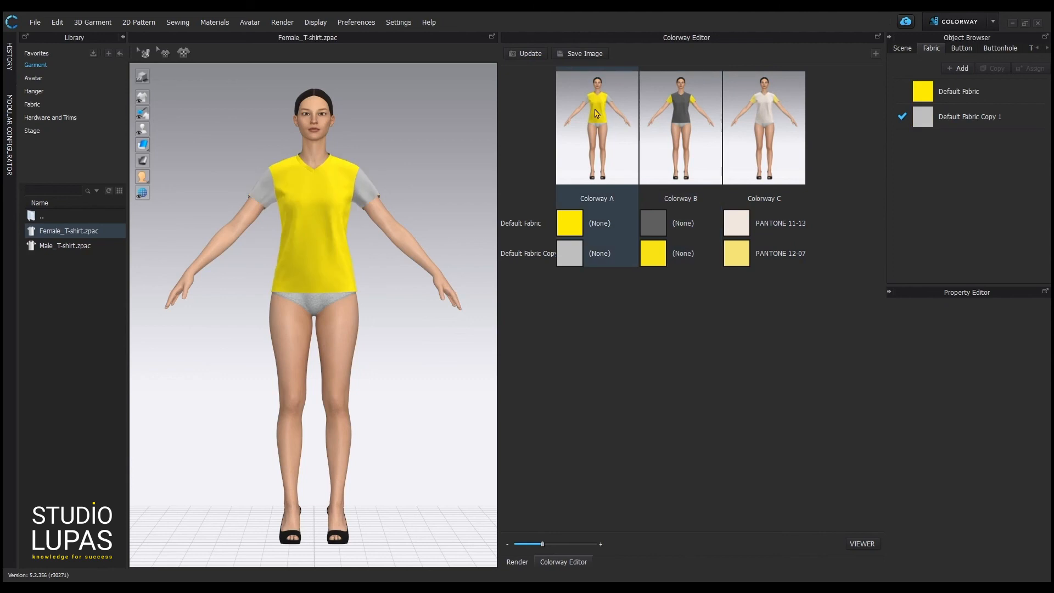
{"action": "left_click", "coordinate": [673, 108]}
Preview Colorway C, then start a PNG image export named 'colorwaysyay' on the Desktop.
{"action": "left_click", "coordinate": [760, 117]}
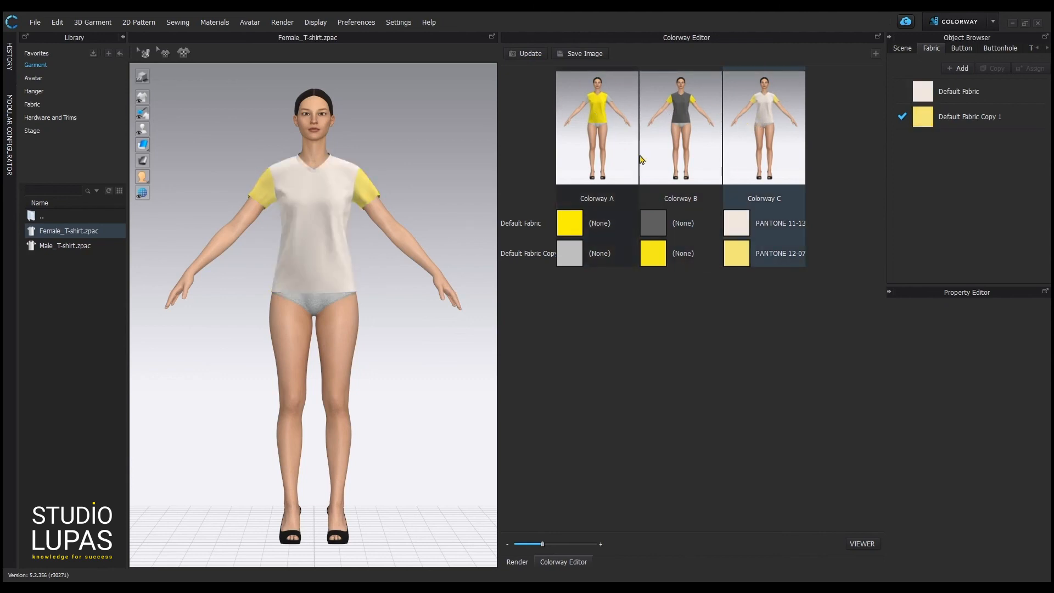
{"action": "left_click", "coordinate": [576, 55]}
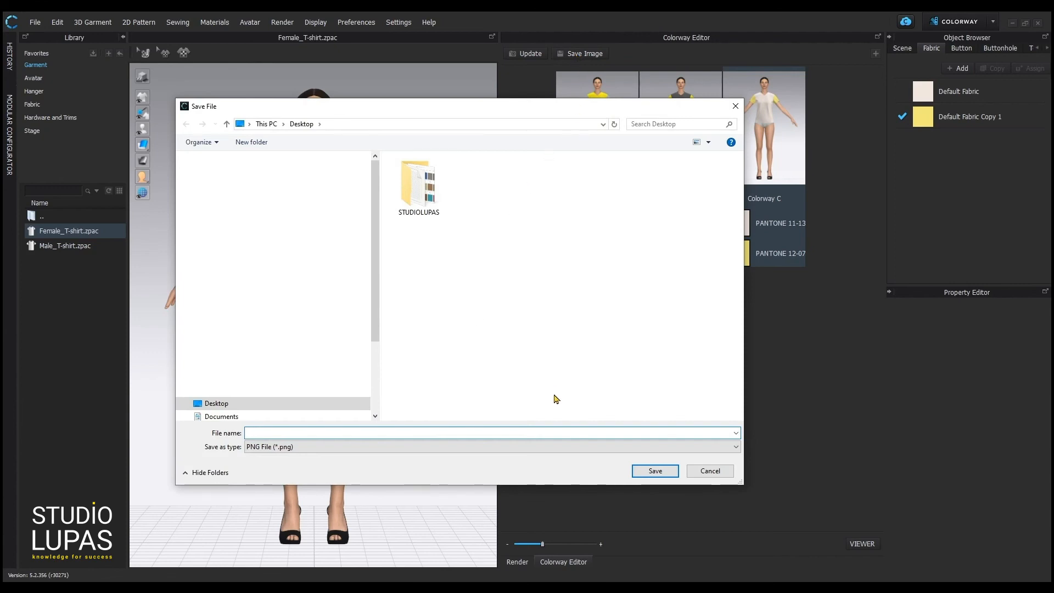
{"action": "type", "text": "colorwaysyay"}
{"action": "left_click", "coordinate": [651, 471]}
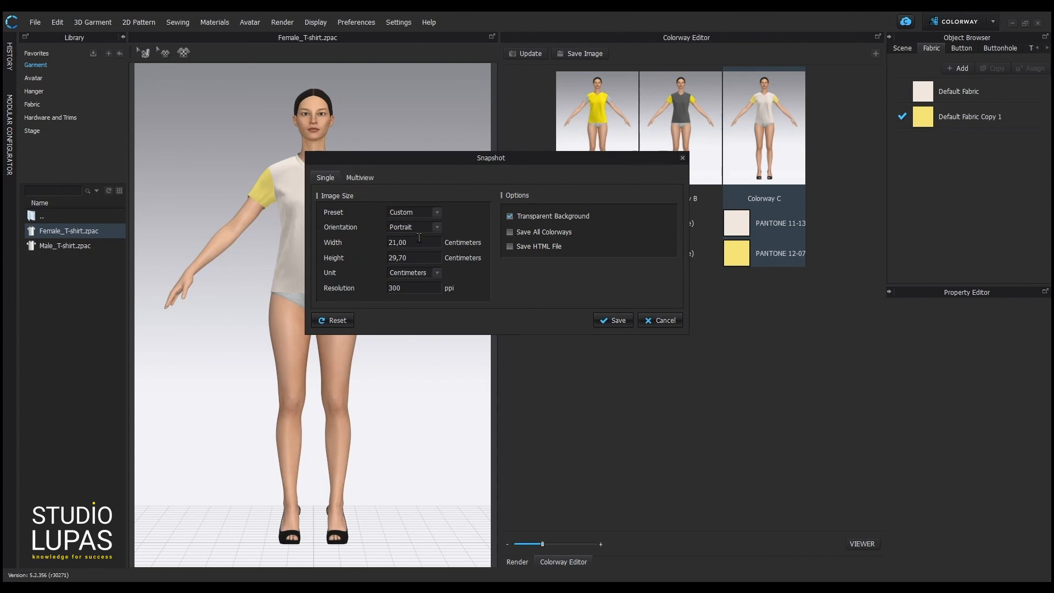
Keep the Custom size preset and save PNG snapshots of all colorways.
{"action": "left_click", "coordinate": [438, 213]}
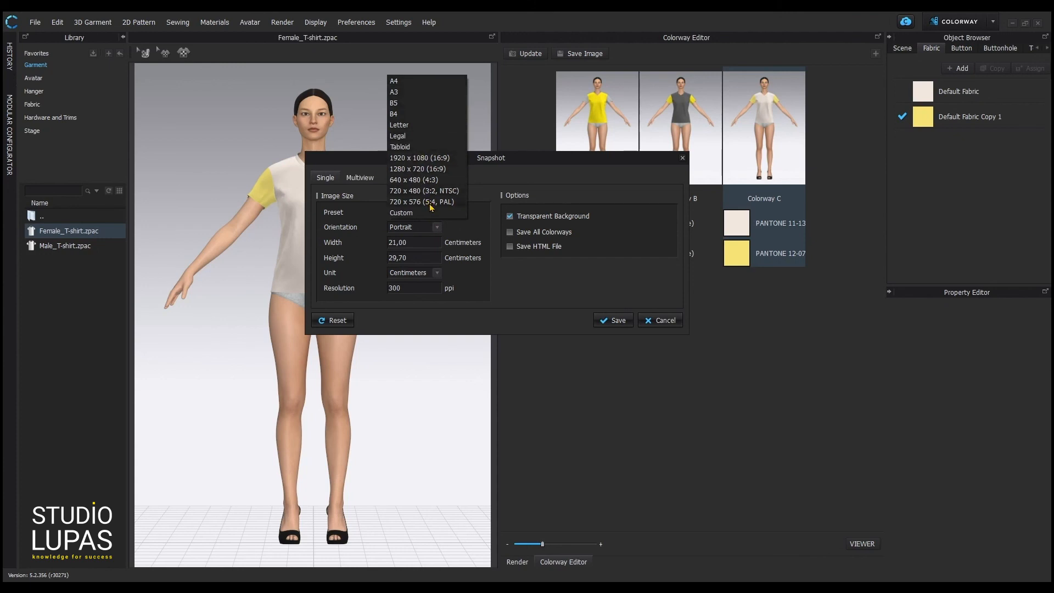
{"action": "left_click", "coordinate": [540, 186]}
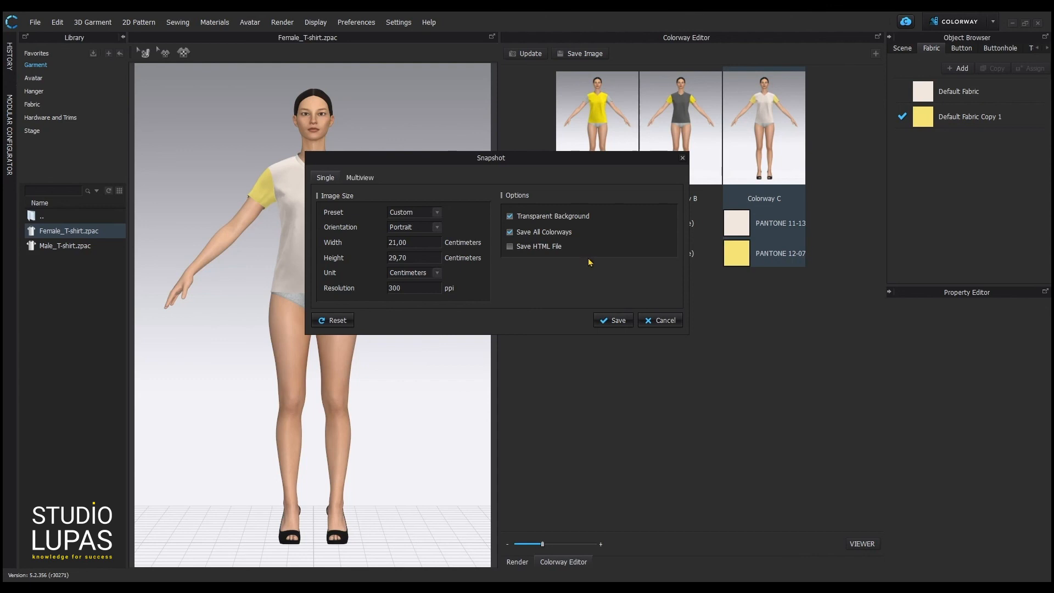
{"action": "left_click", "coordinate": [613, 324]}
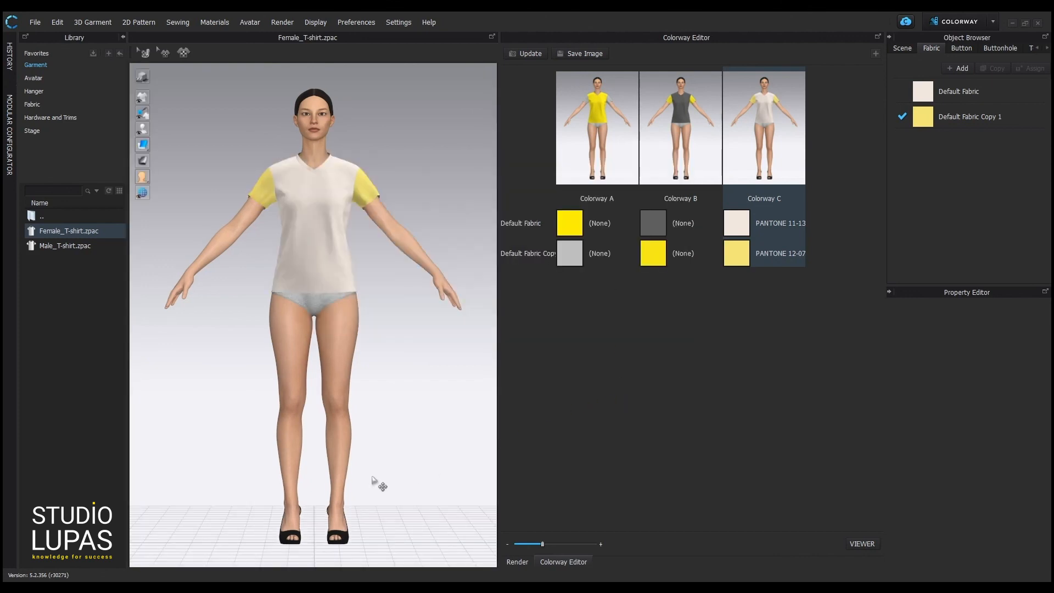
{"action": "left_click", "coordinate": [188, 584]}
Review the Colorway A, B and C images on the Desktop, then close Photos and Explorer.
{"action": "left_click", "coordinate": [346, 474]}
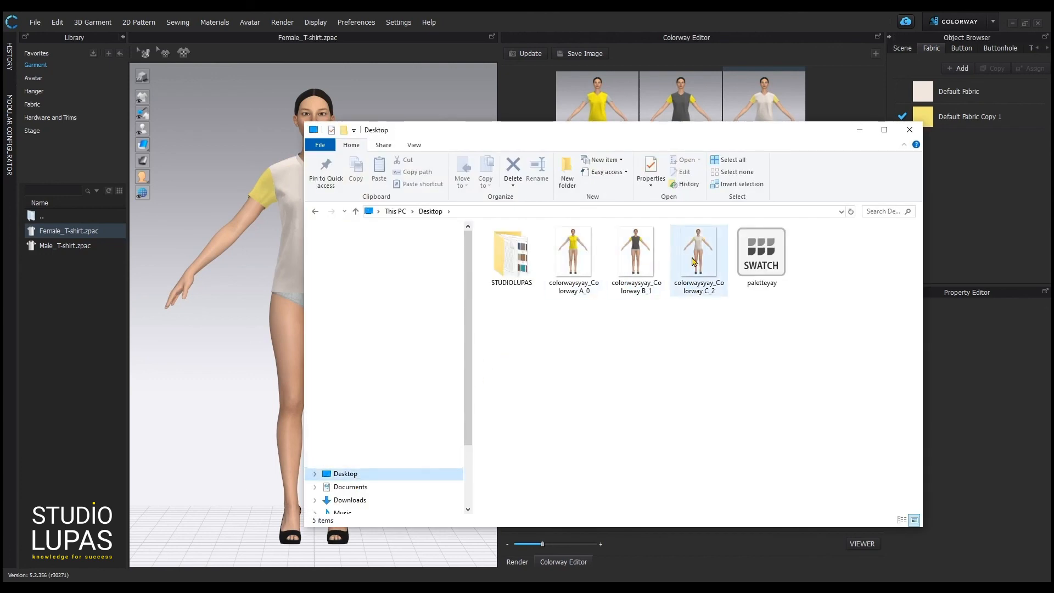
{"action": "double_click", "coordinate": [575, 257]}
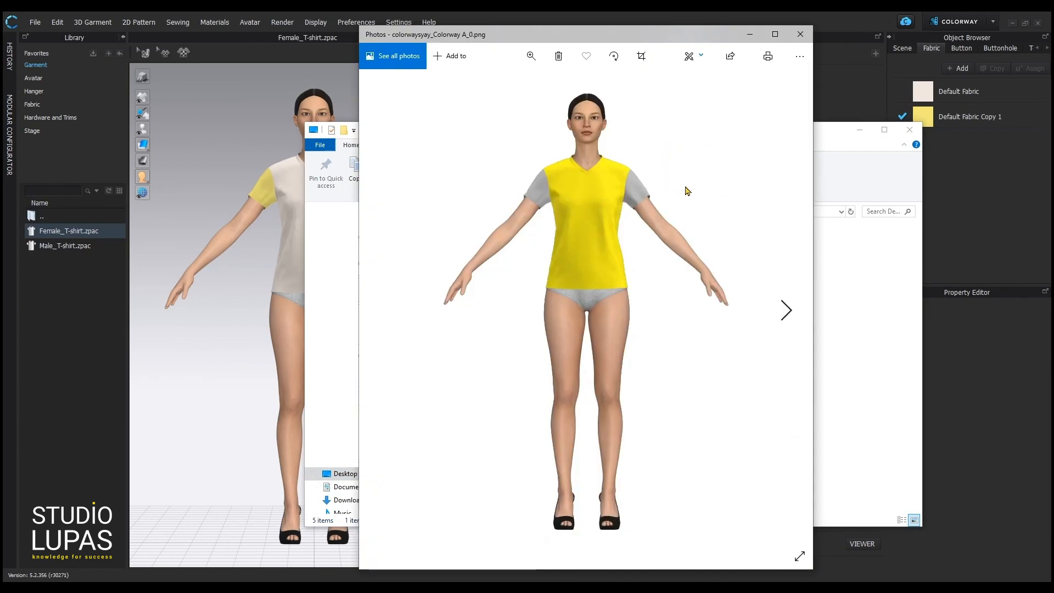
{"action": "left_click", "coordinate": [785, 307]}
{"action": "left_click", "coordinate": [785, 307]}
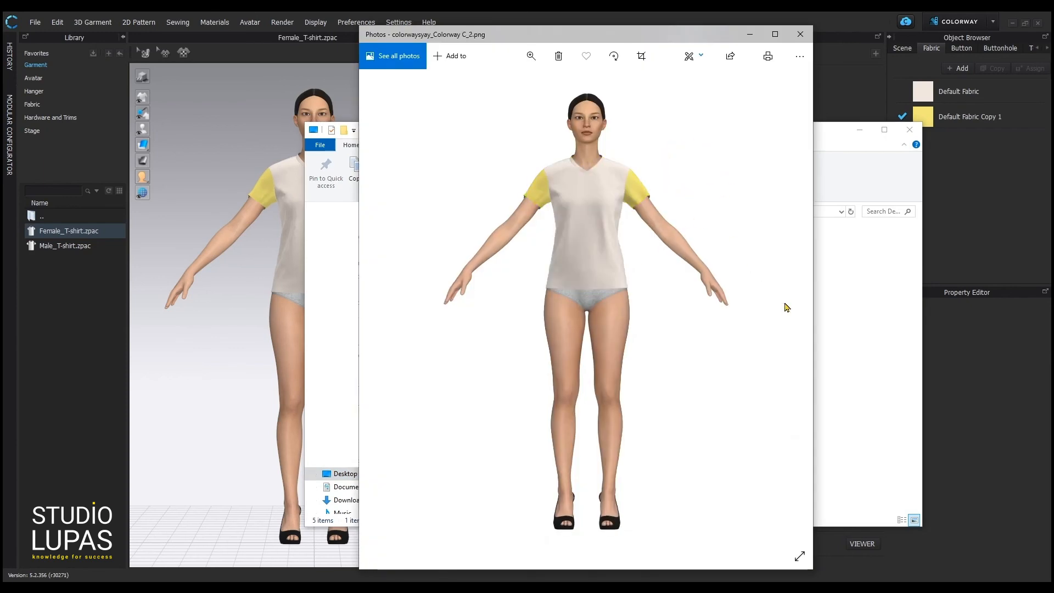
{"action": "left_click", "coordinate": [800, 34]}
{"action": "left_click", "coordinate": [637, 21]}
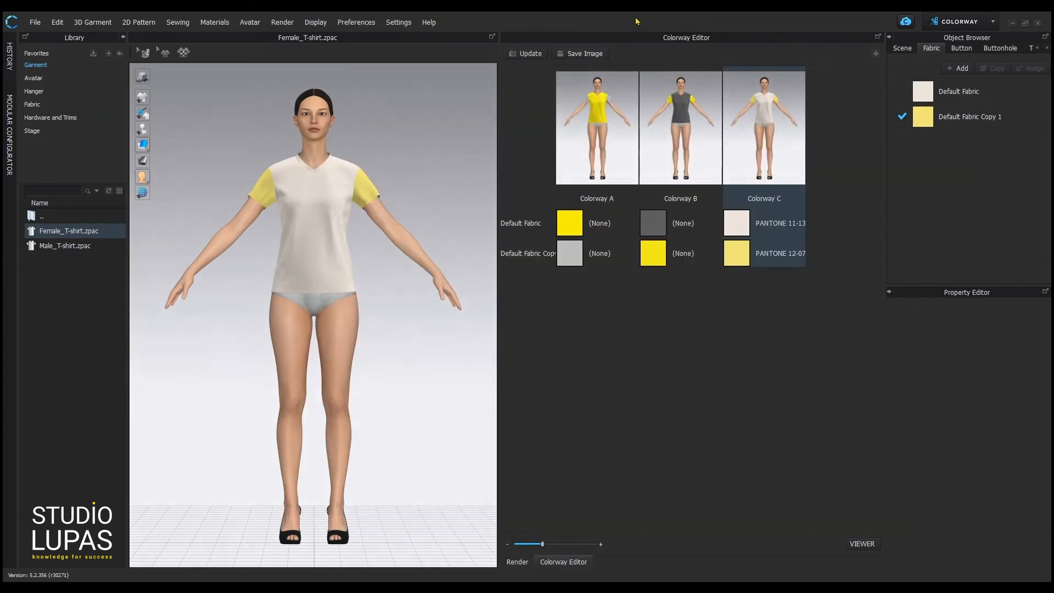